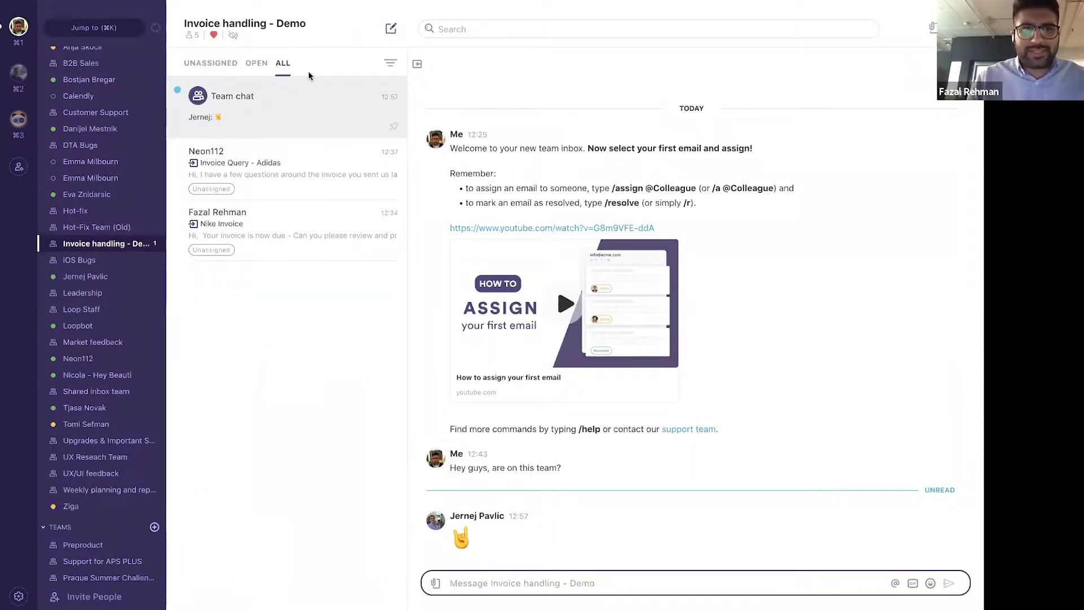
scroll(135, 203, "up", 3)
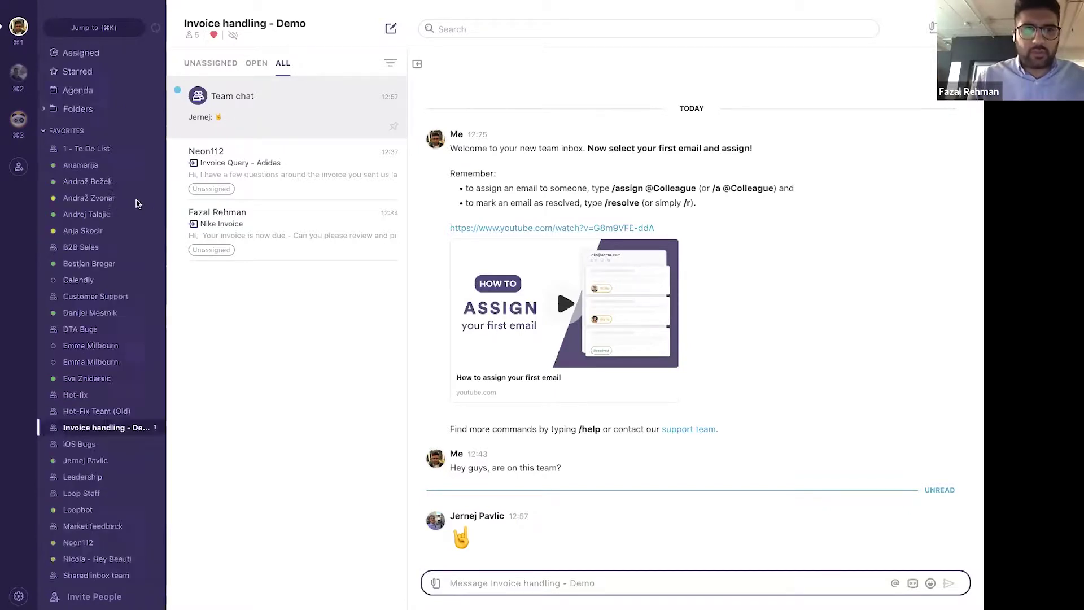
scroll(135, 204, "up", 2)
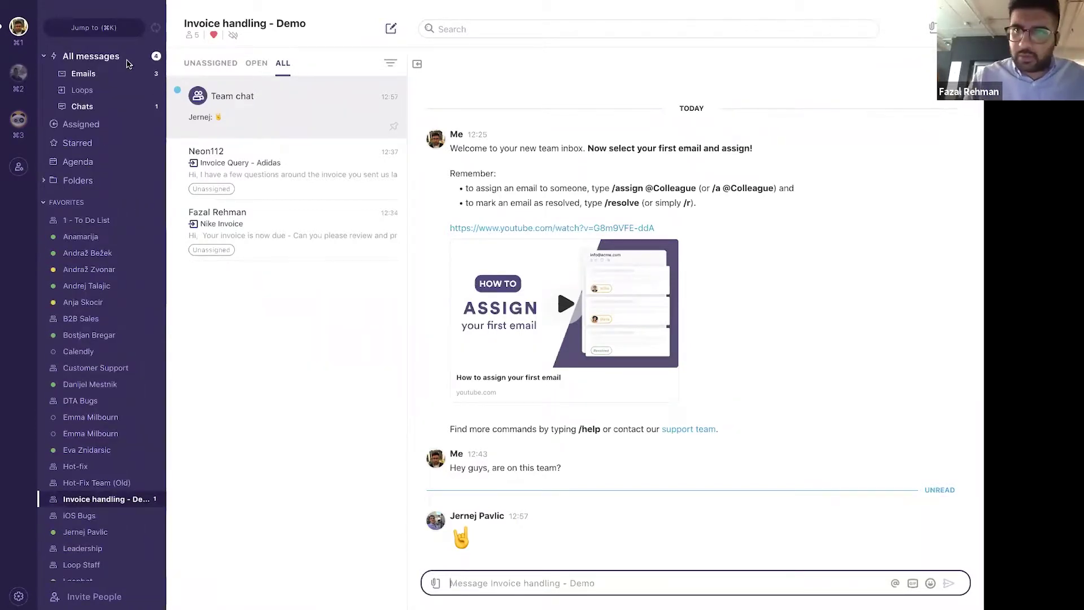
scroll(101, 264, "down", 5)
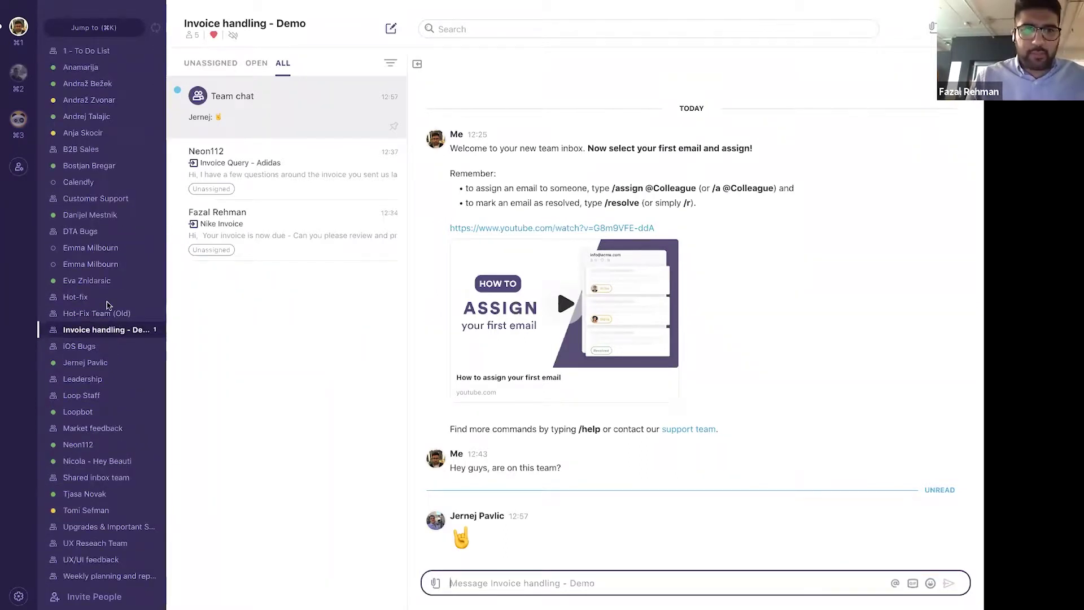
scroll(88, 179, "up", 4)
scroll(84, 339, "down", 3)
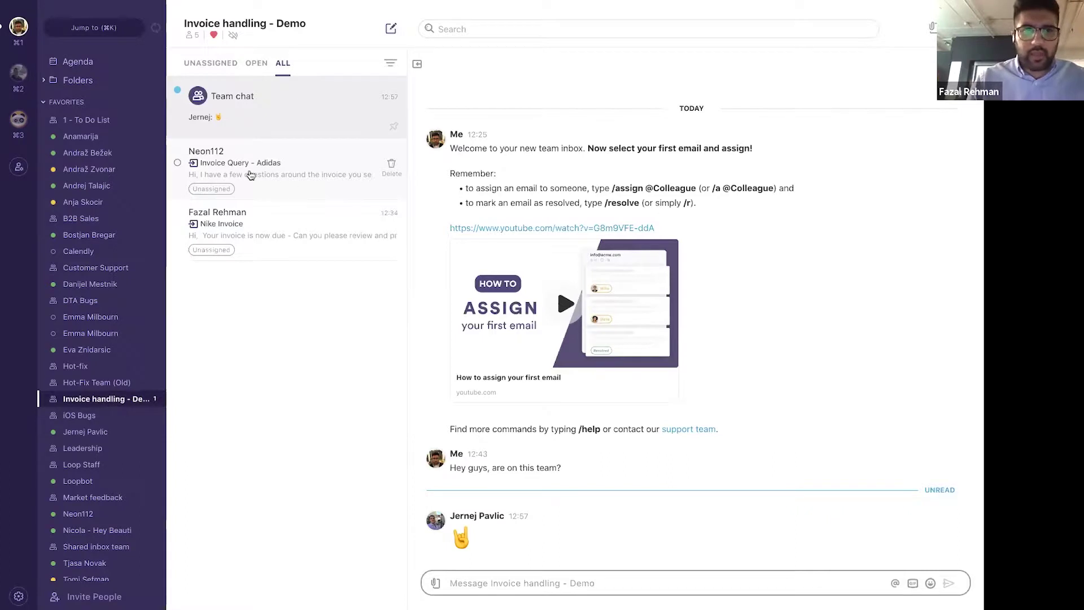
left_click(309, 178)
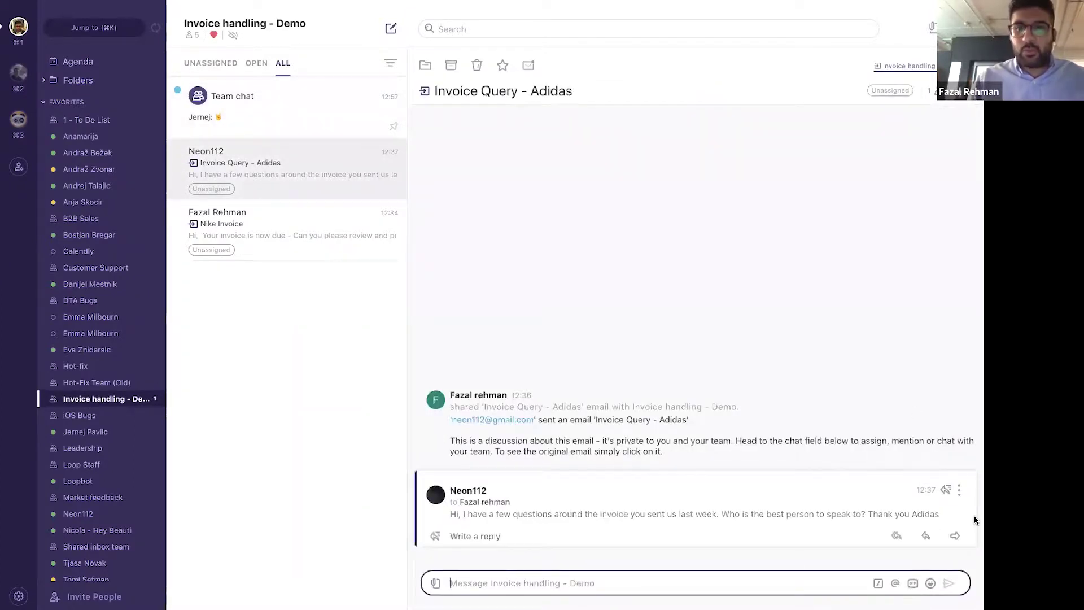
Step: Expand the Invoice Query - Adidas email to read its full body
mouse_move(707, 496)
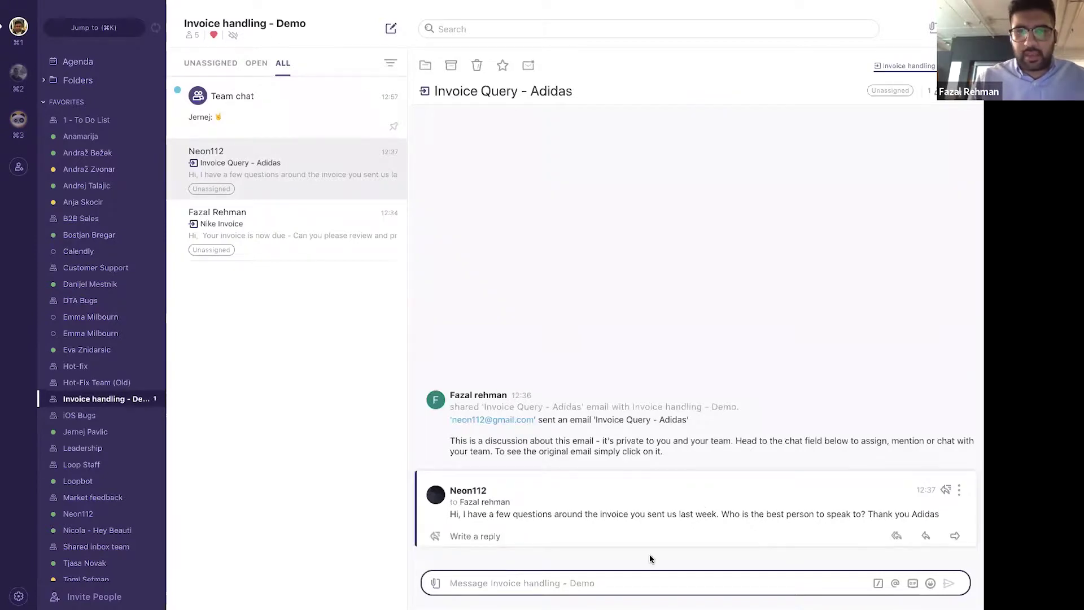
left_click(652, 529)
left_click(596, 582)
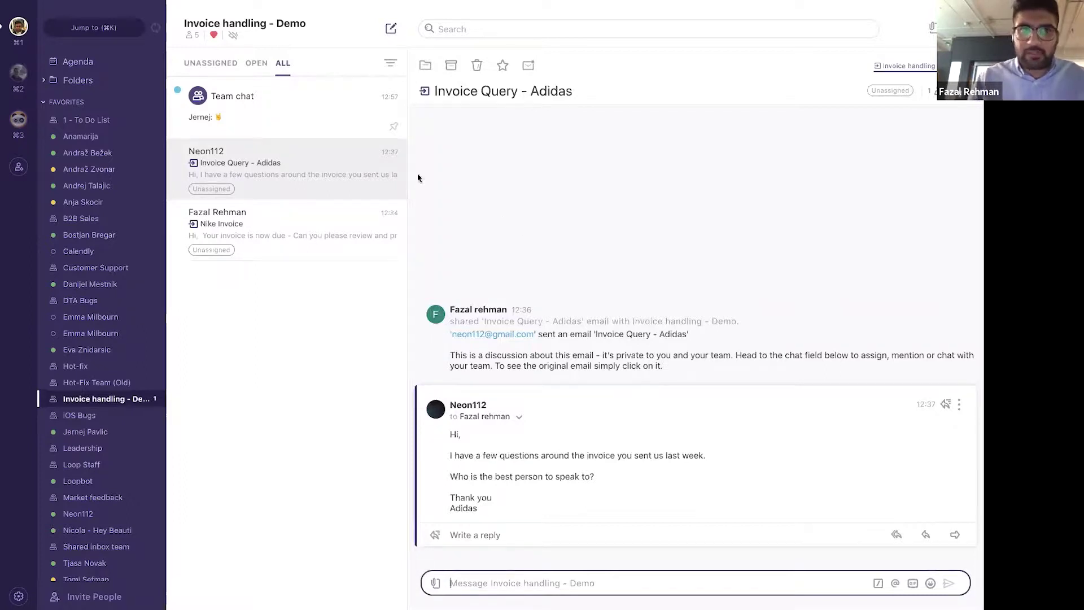
Step: Glance at the team's members, then reopen the Adidas thread and list its chat commands
left_click(189, 37)
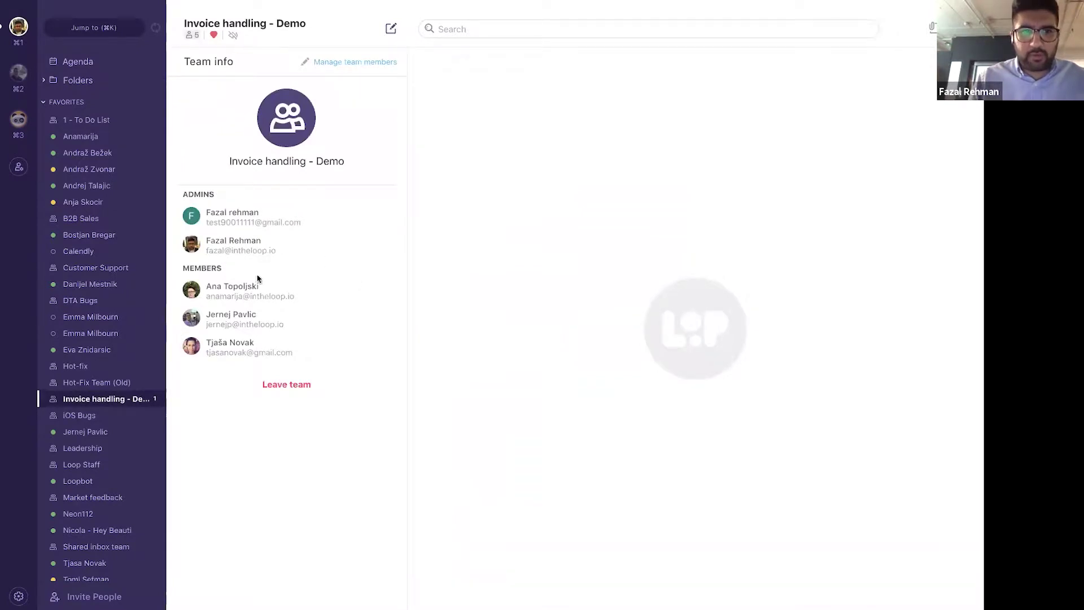
left_click(194, 37)
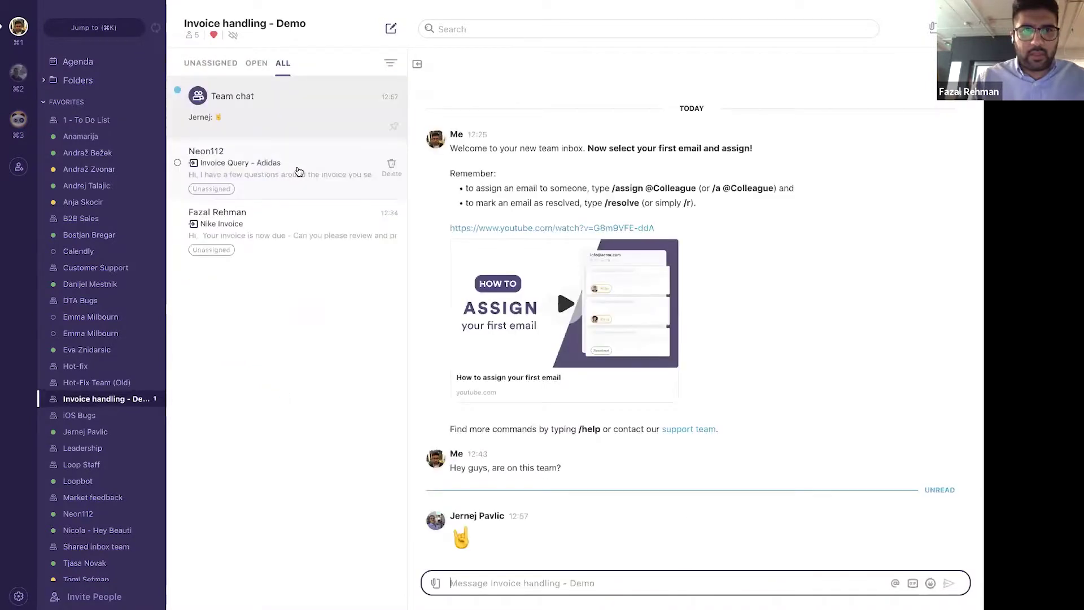
left_click(294, 169)
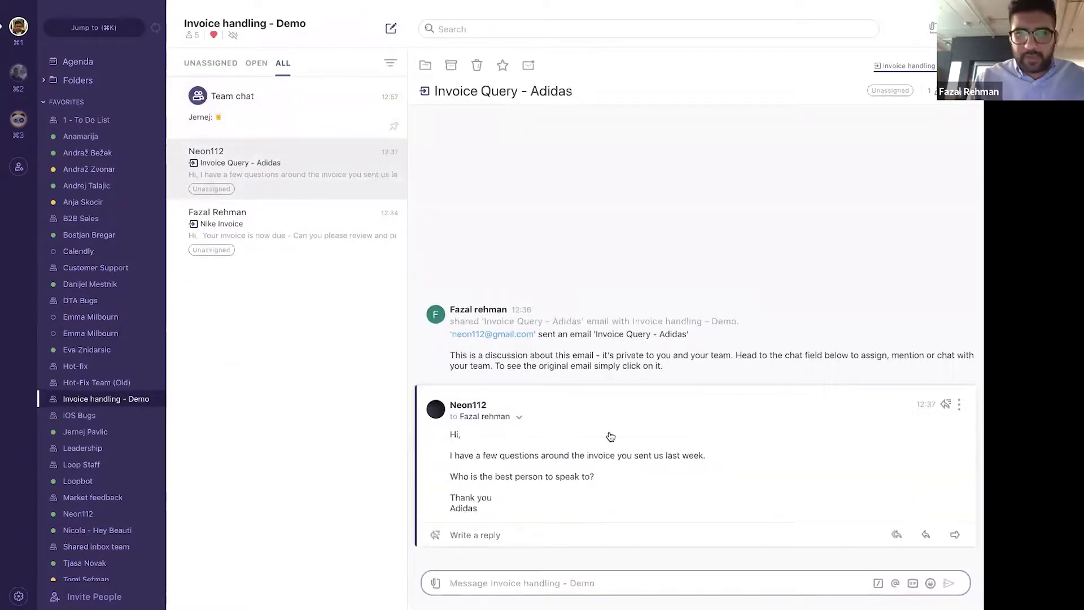
left_click(560, 583)
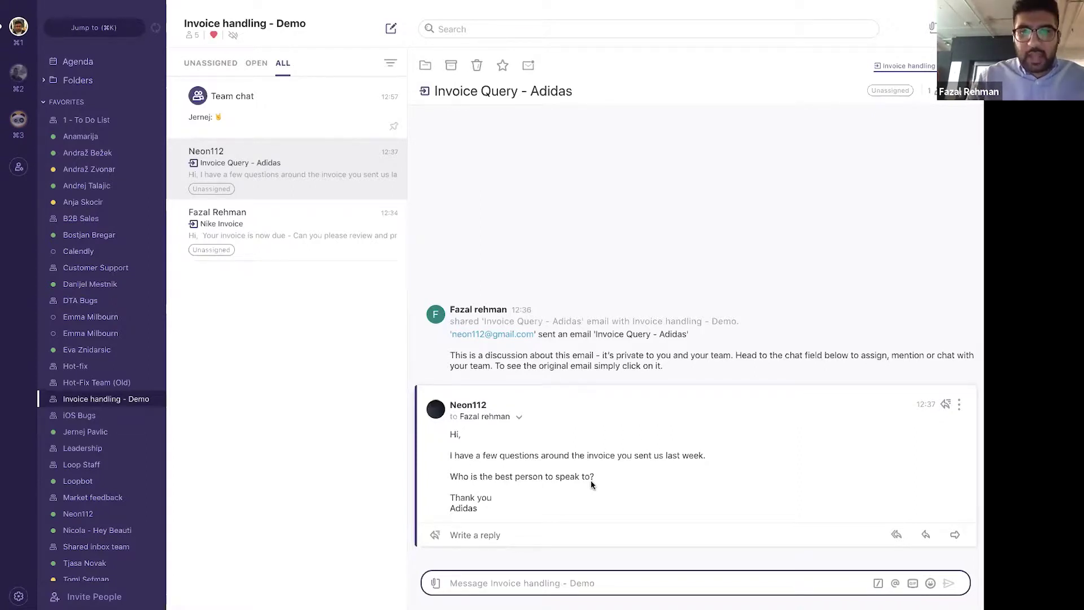
left_click(878, 584)
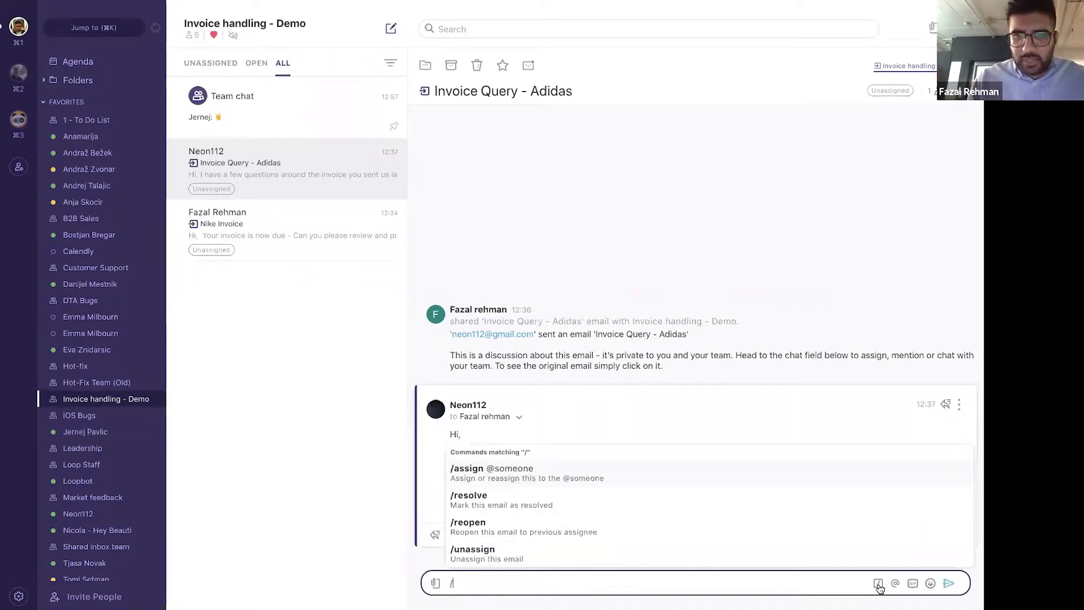
Step: Use /assign to give the Adidas email to a teammate with the note 'can you handle this'
left_click(596, 472)
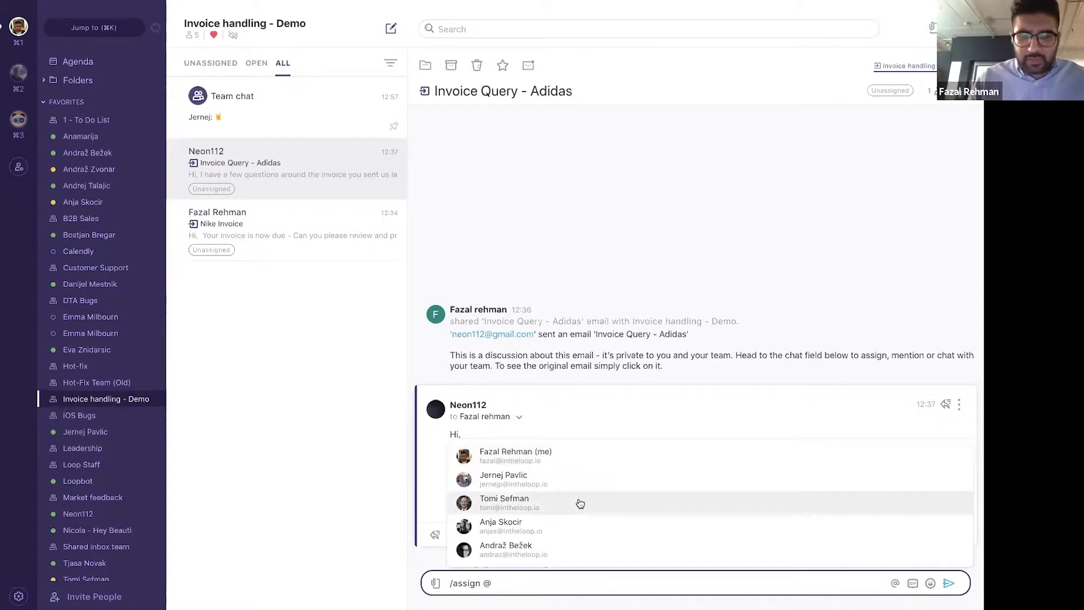
type("ana")
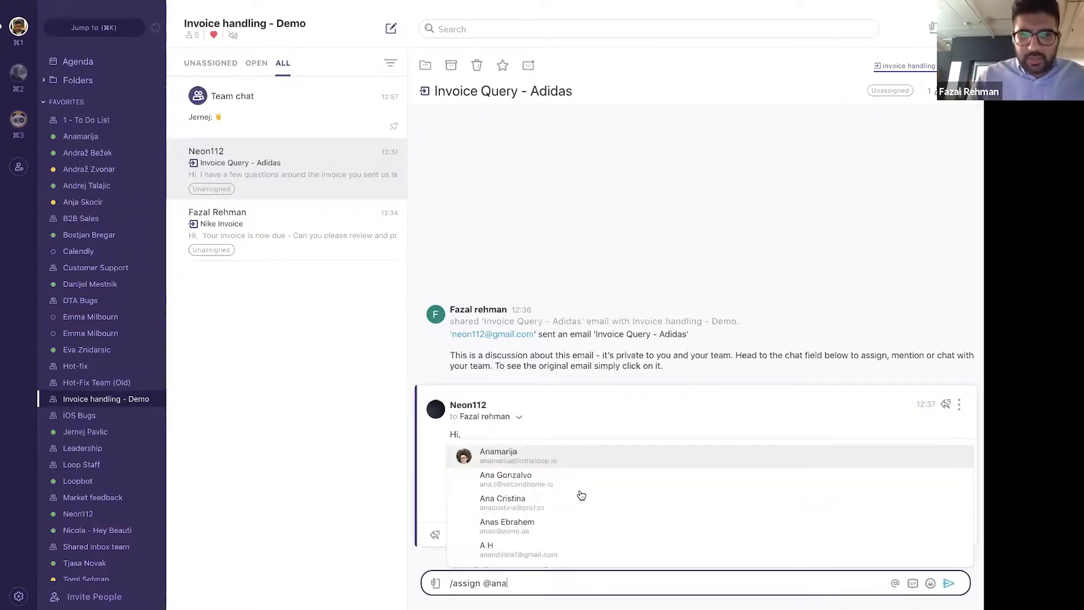
left_click(522, 454)
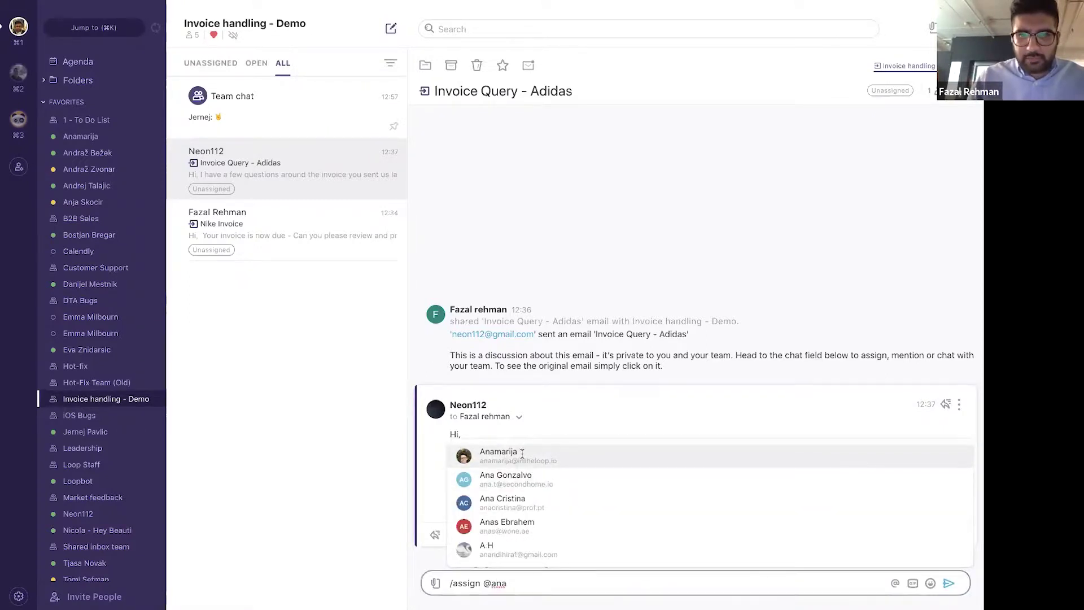
type("can yo")
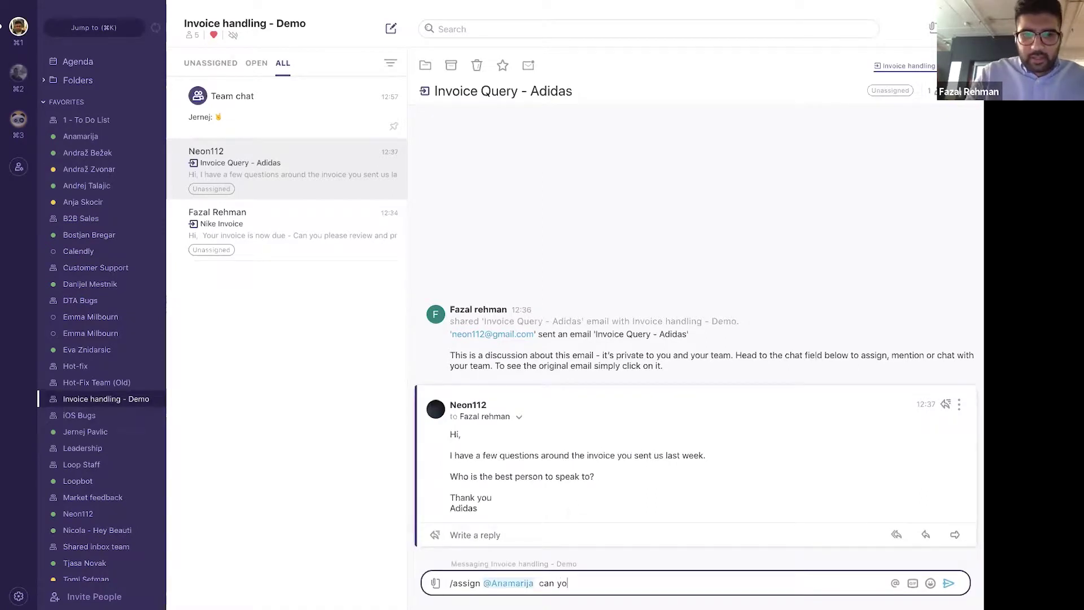
type("u handle th")
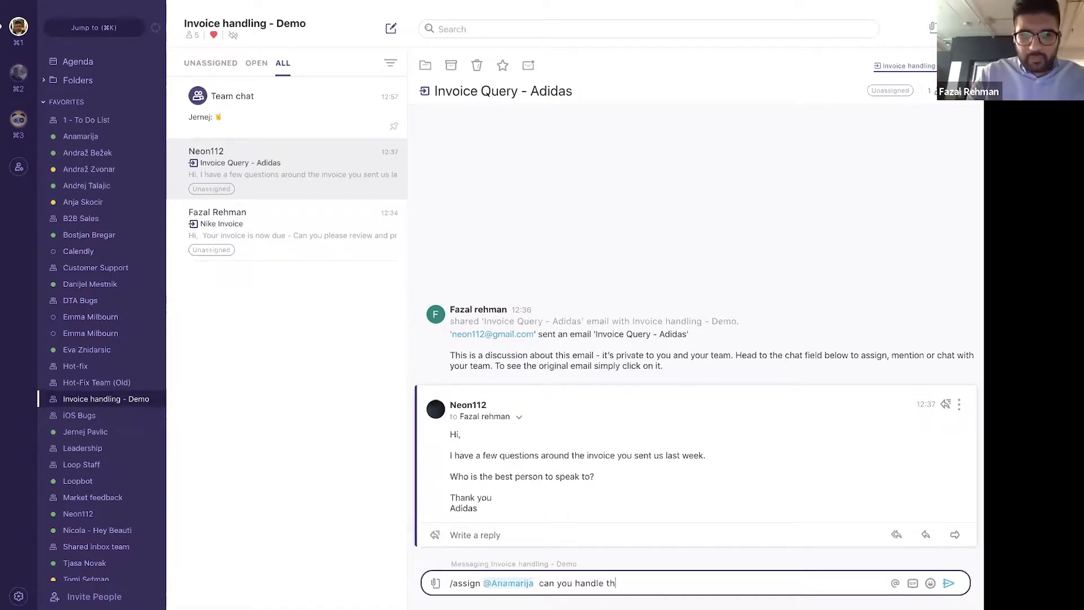
type("is")
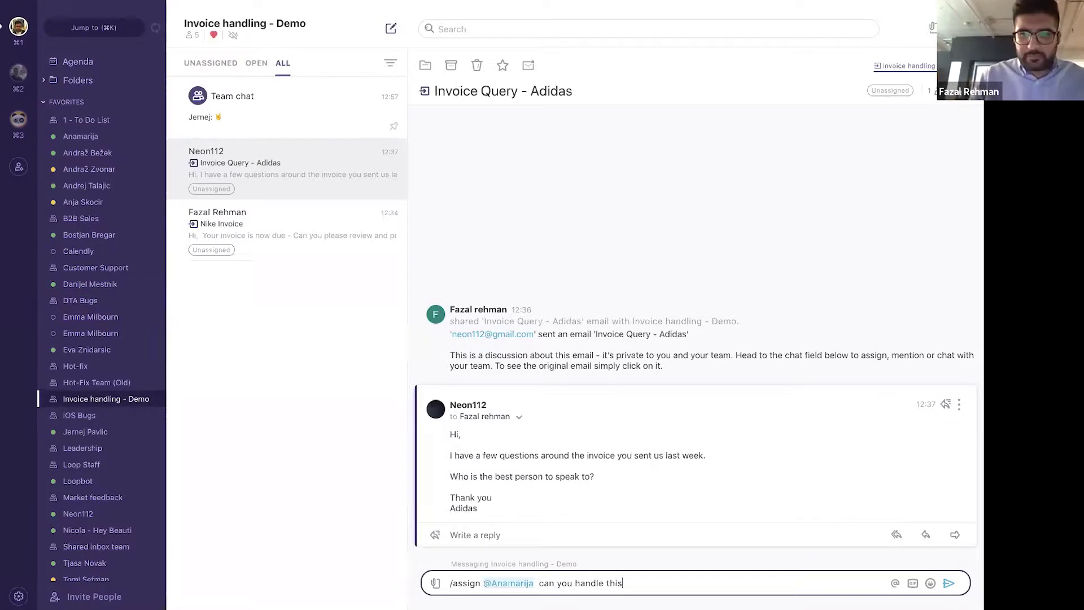
key("Return")
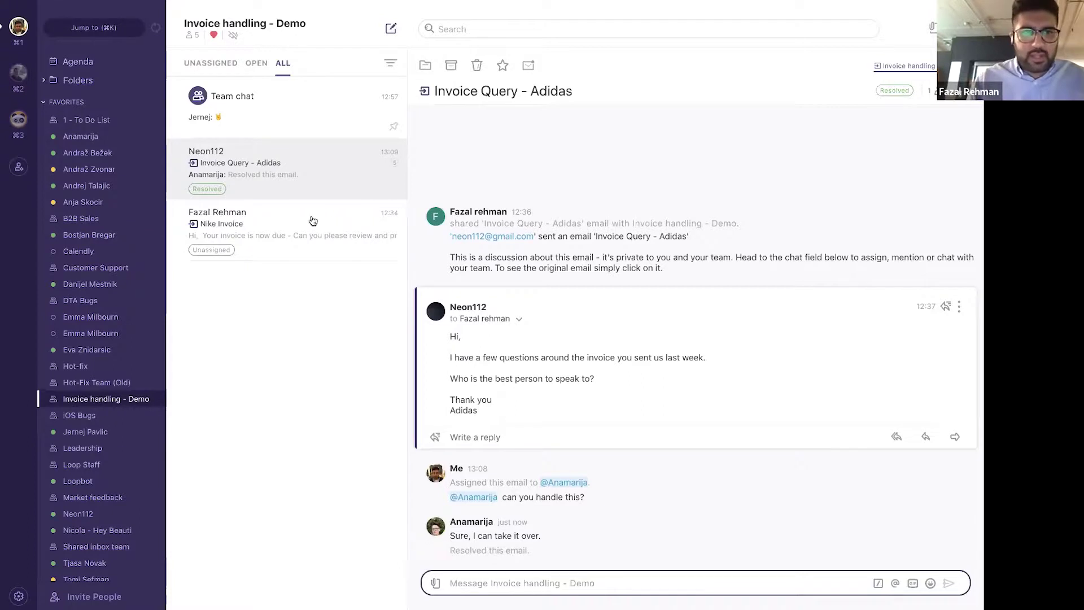
Step: Wait for the teammate to take over and confirm the Adidas thread shows Resolved
mouse_move(186, 183)
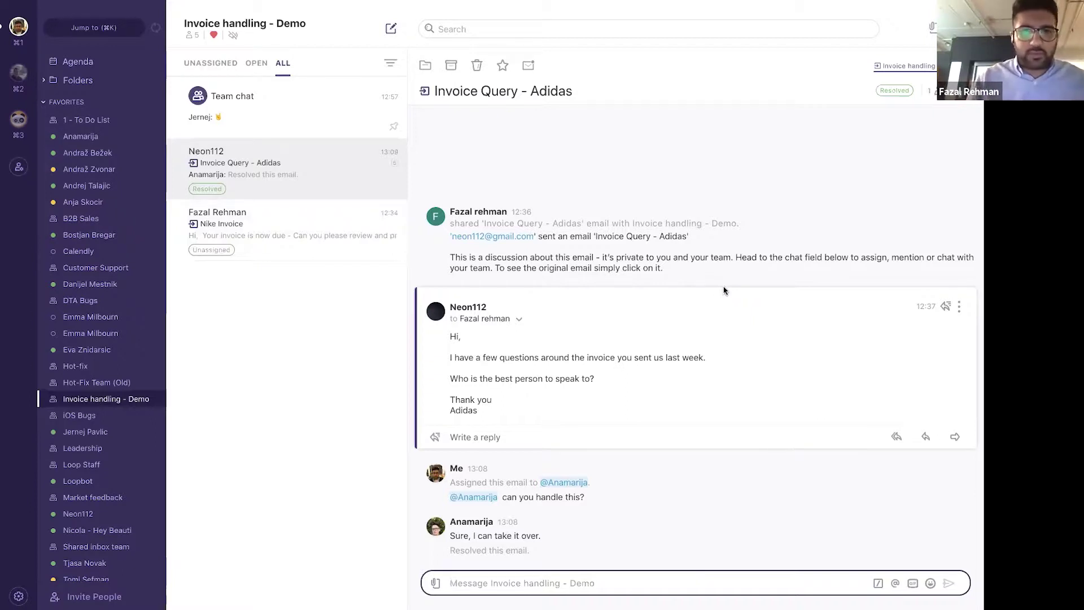
Step: Assign the Nike Invoice conversation to yourself ('Me') with the /assign chat command
mouse_move(313, 223)
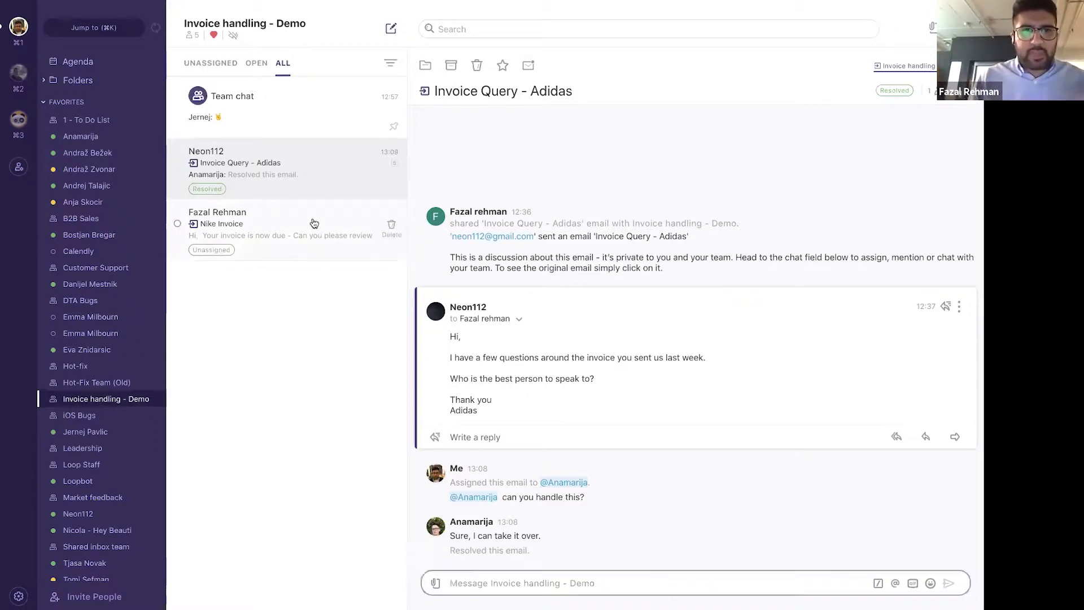
left_click(312, 222)
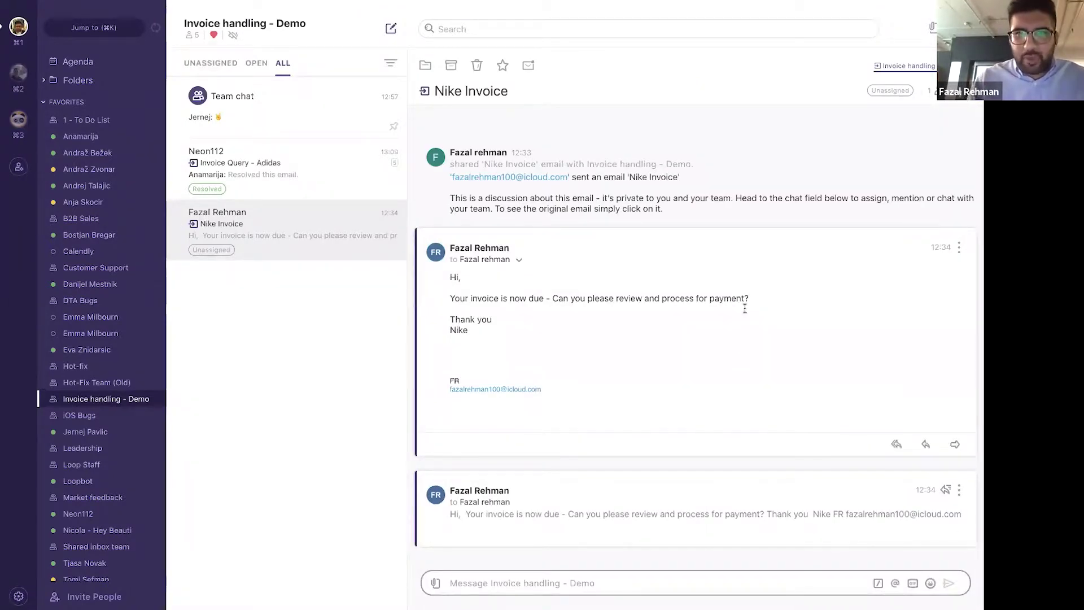
mouse_move(547, 514)
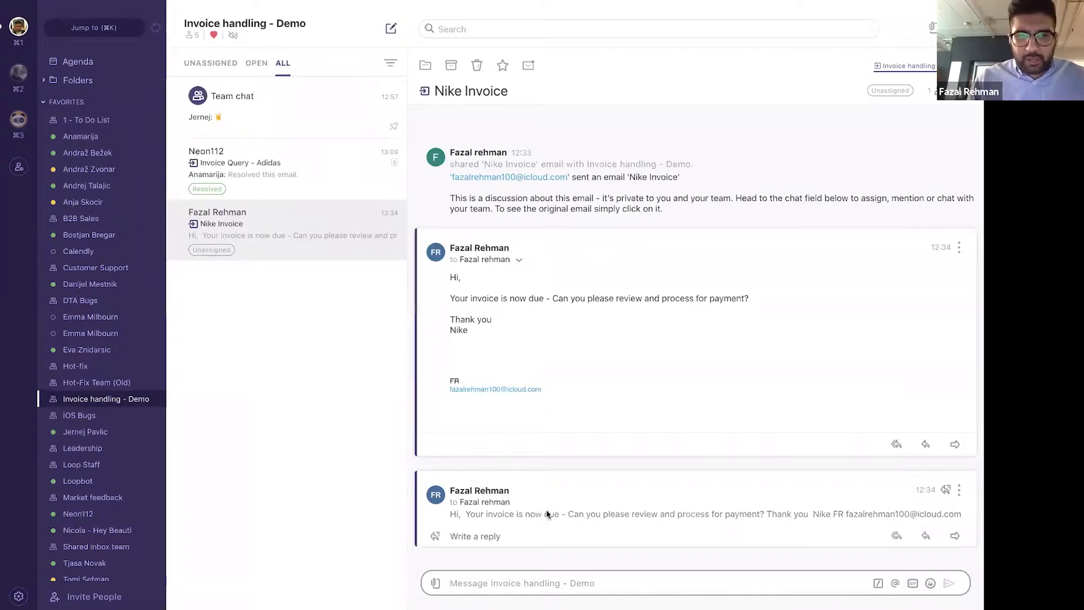
left_click(581, 578)
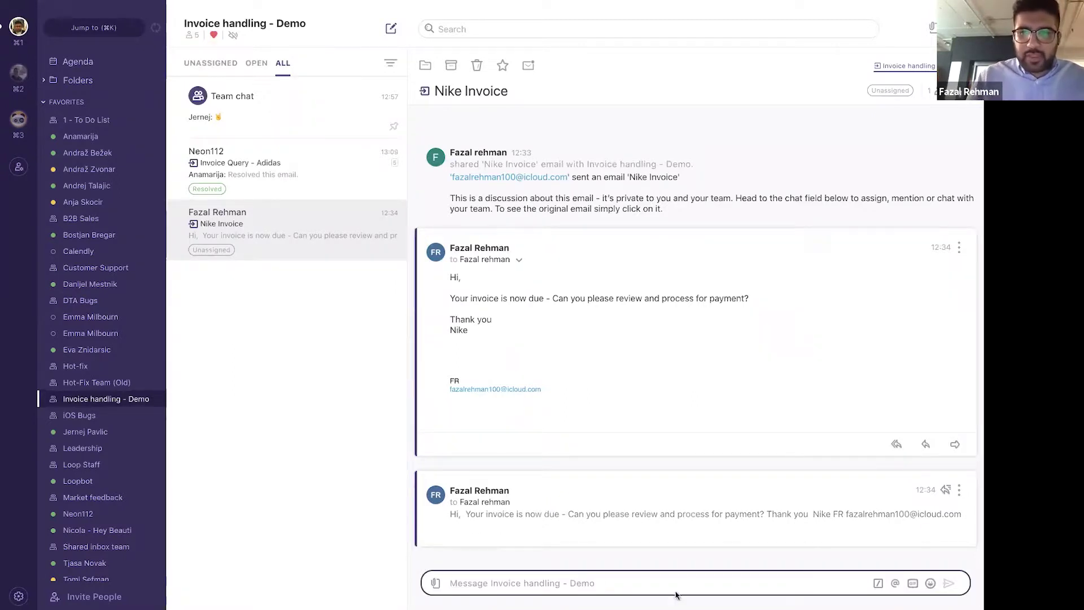
left_click(878, 584)
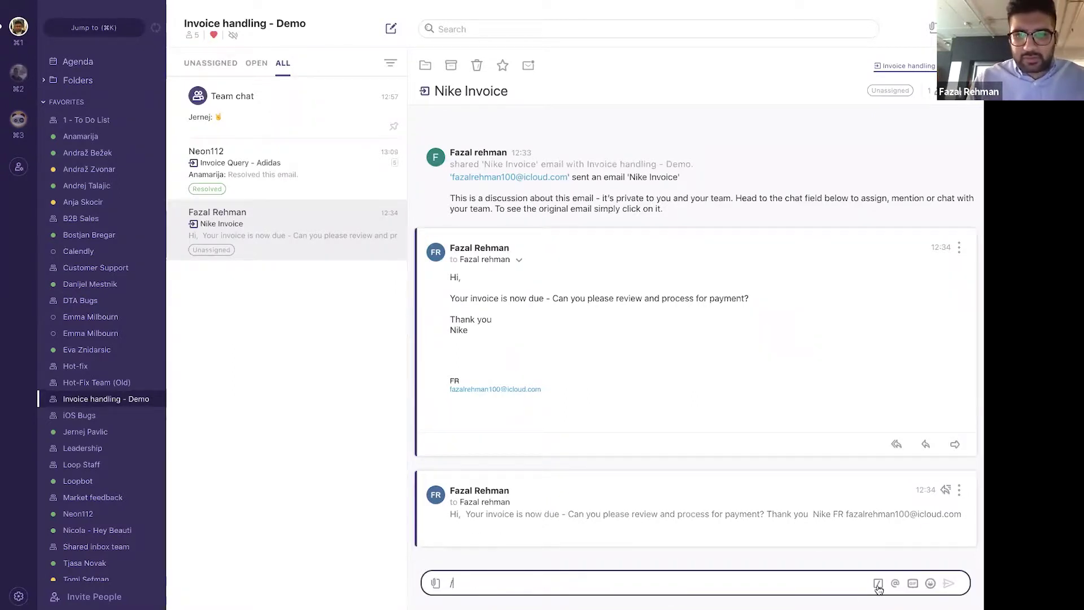
left_click(609, 477)
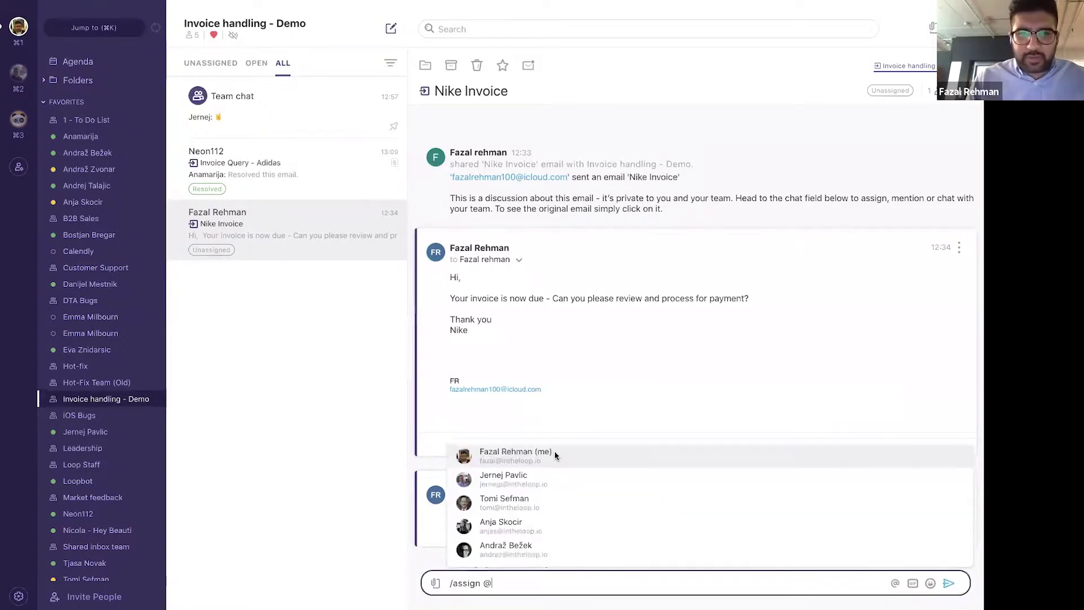
left_click(555, 456)
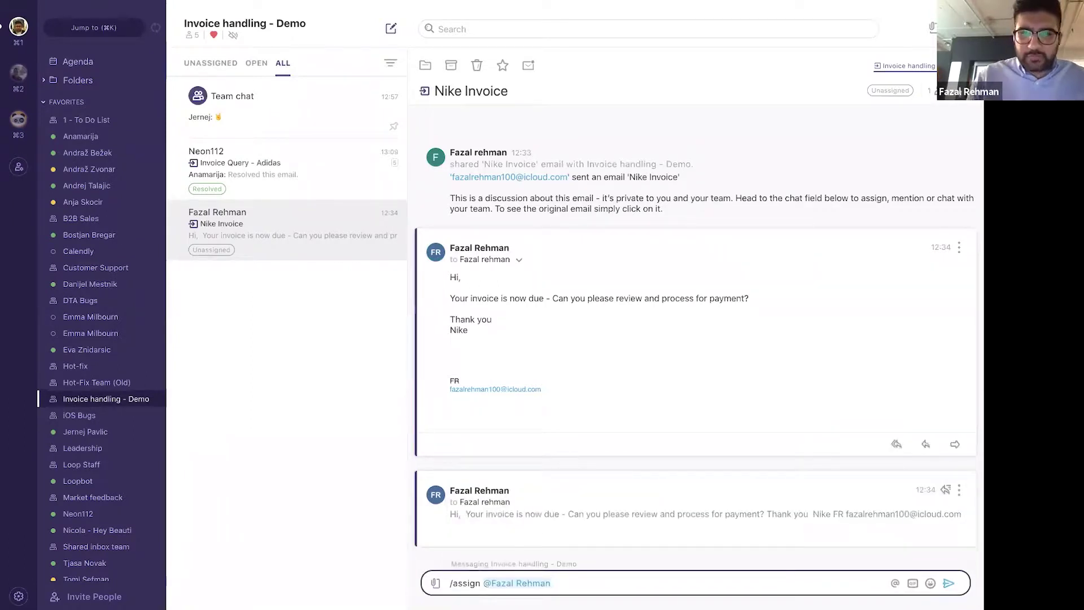
key("Return")
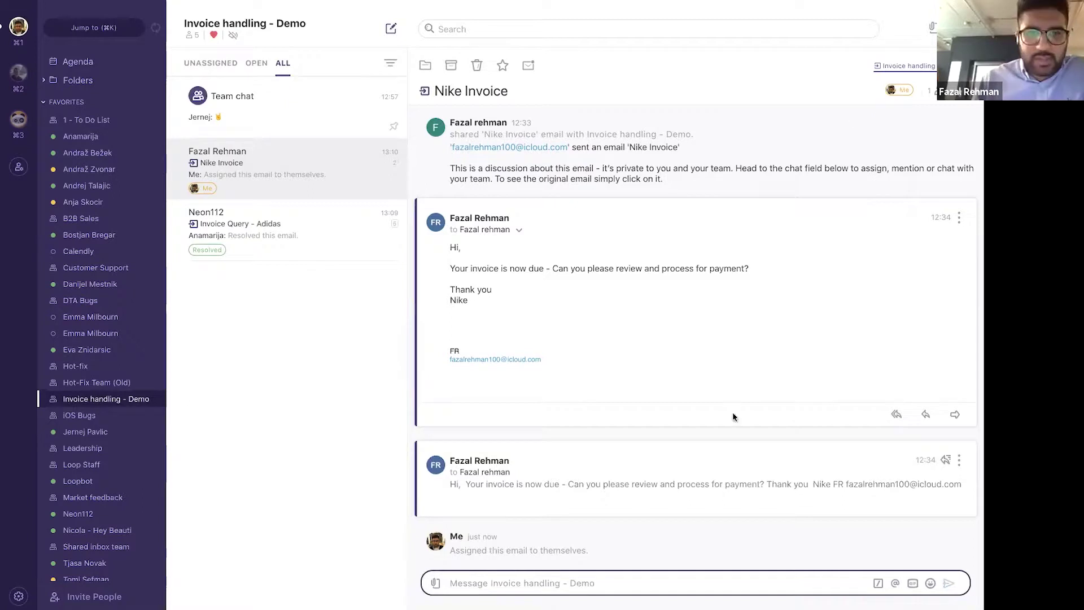
Step: Send the reply 'No problem - We will look into this' to the Nike invoice sender
left_click(475, 507)
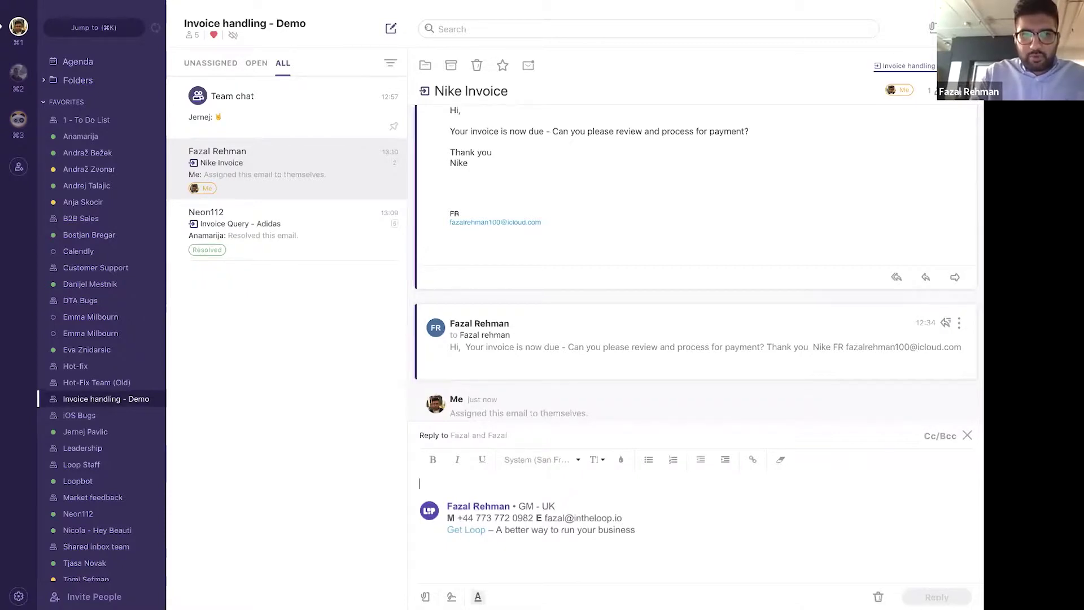
type("No pro")
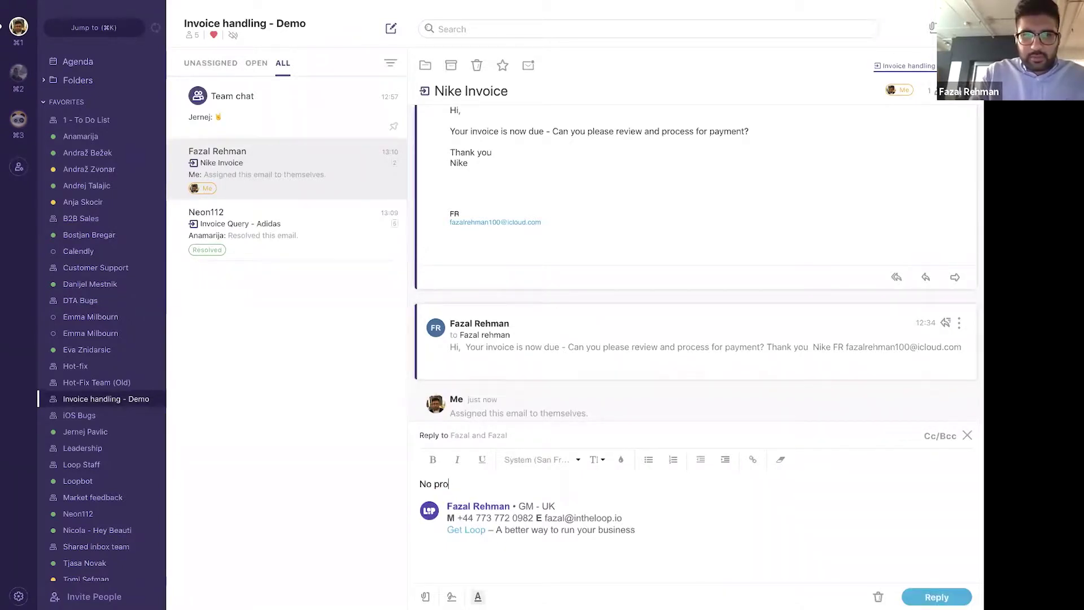
type("blem - We wil")
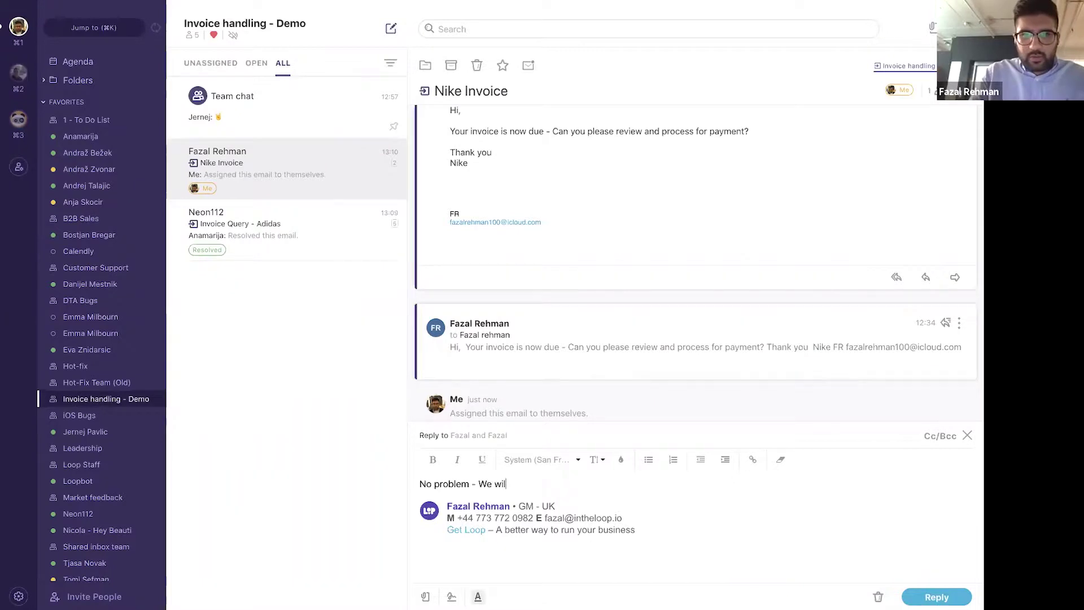
type("l look i")
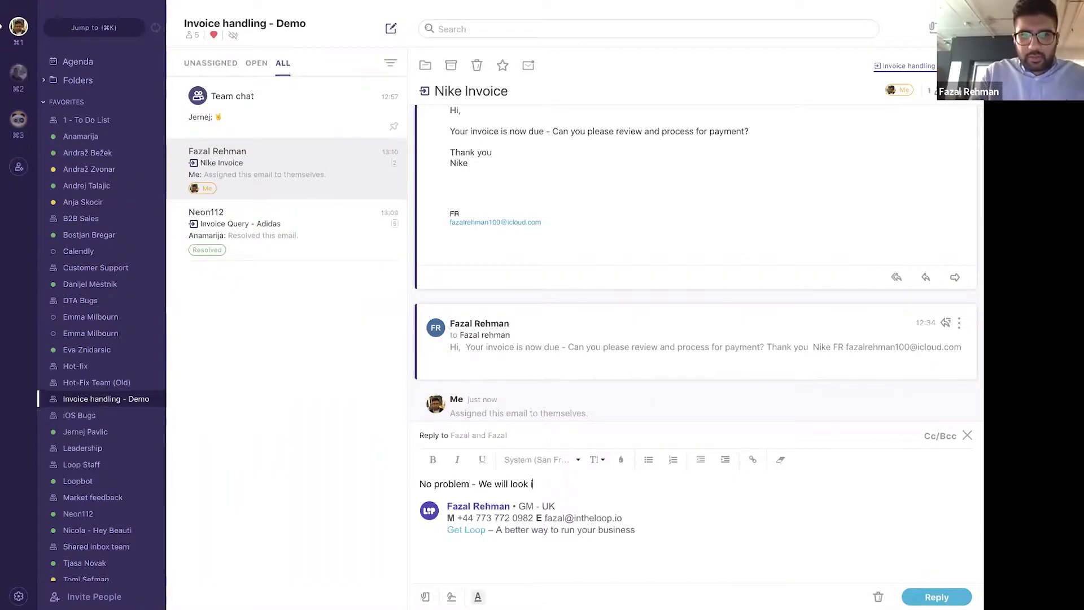
type("nto this")
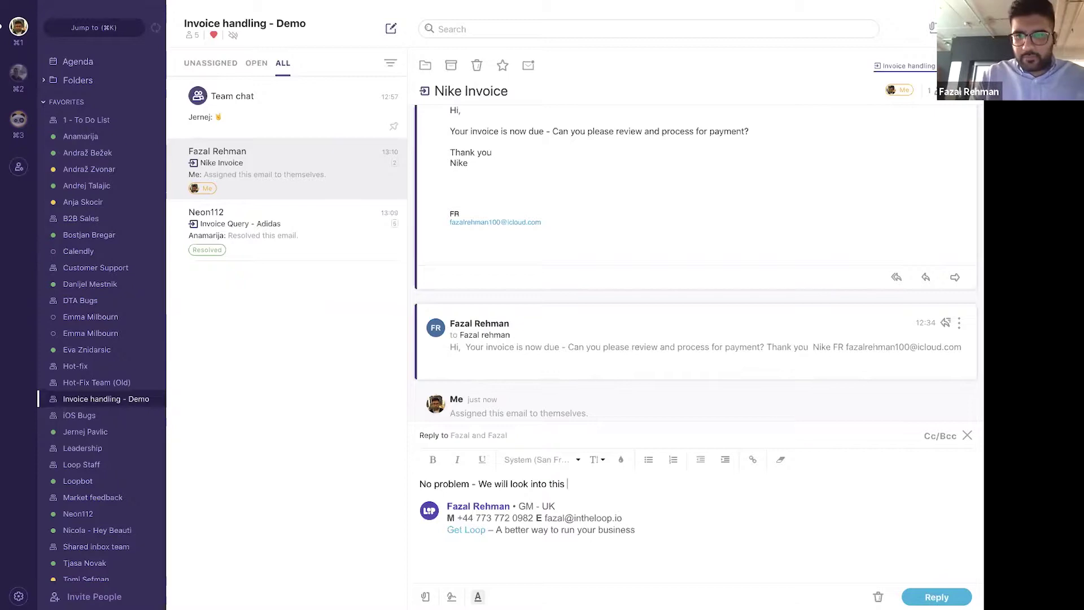
key("super+Return")
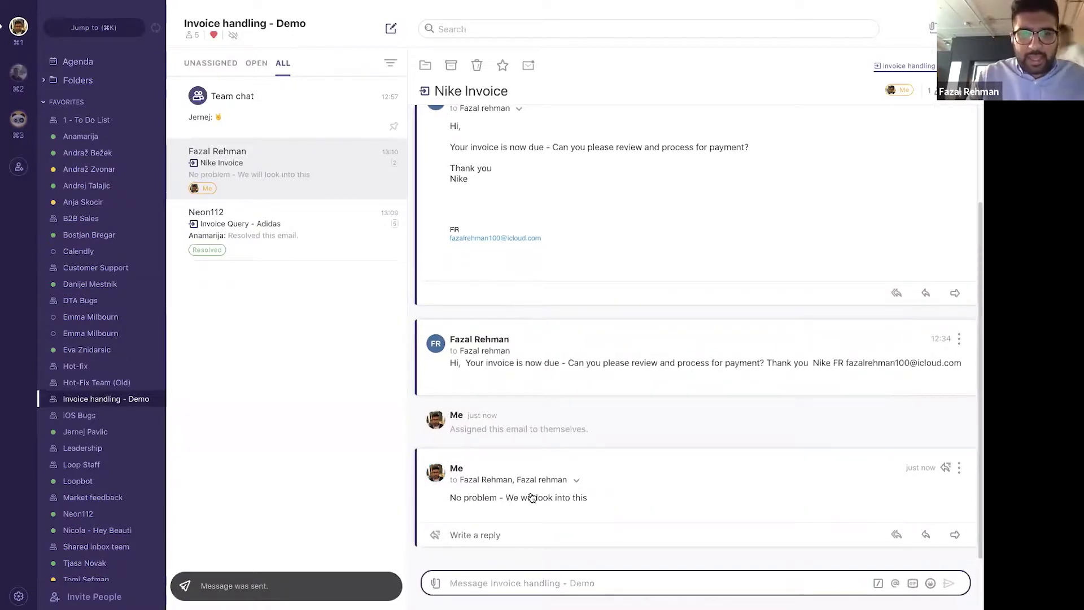
Step: Send the /resolve command in the Nike Invoice team chat to mark it Resolved
left_click(557, 583)
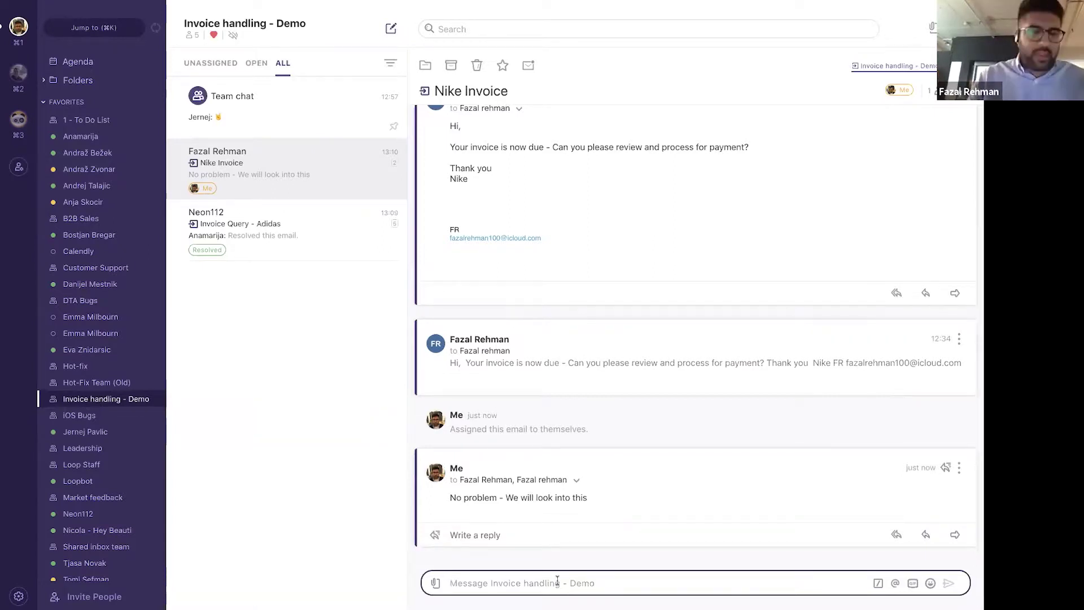
type("/")
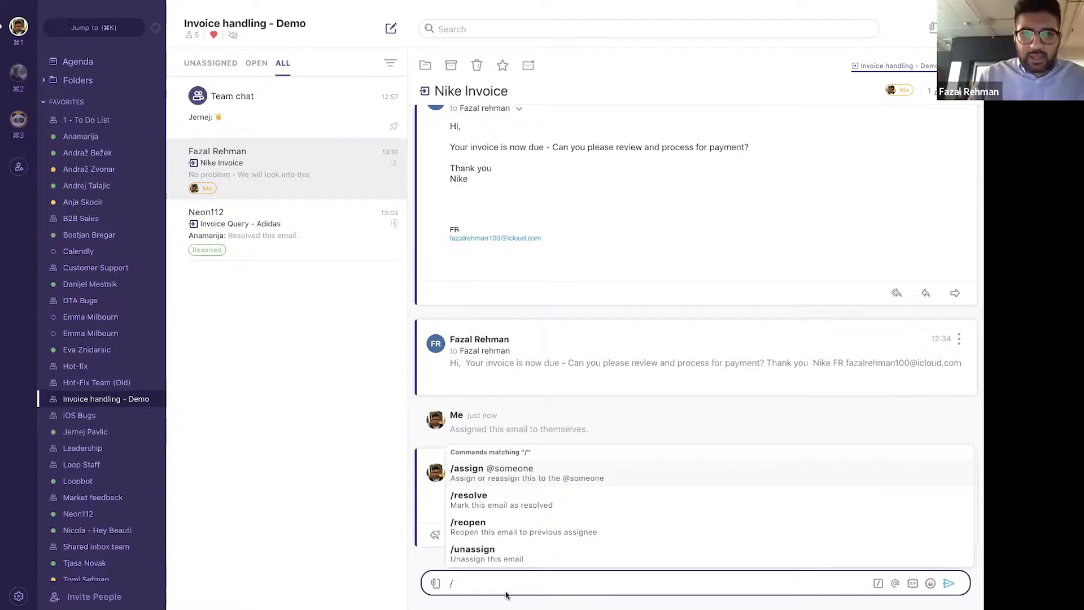
left_click(481, 473)
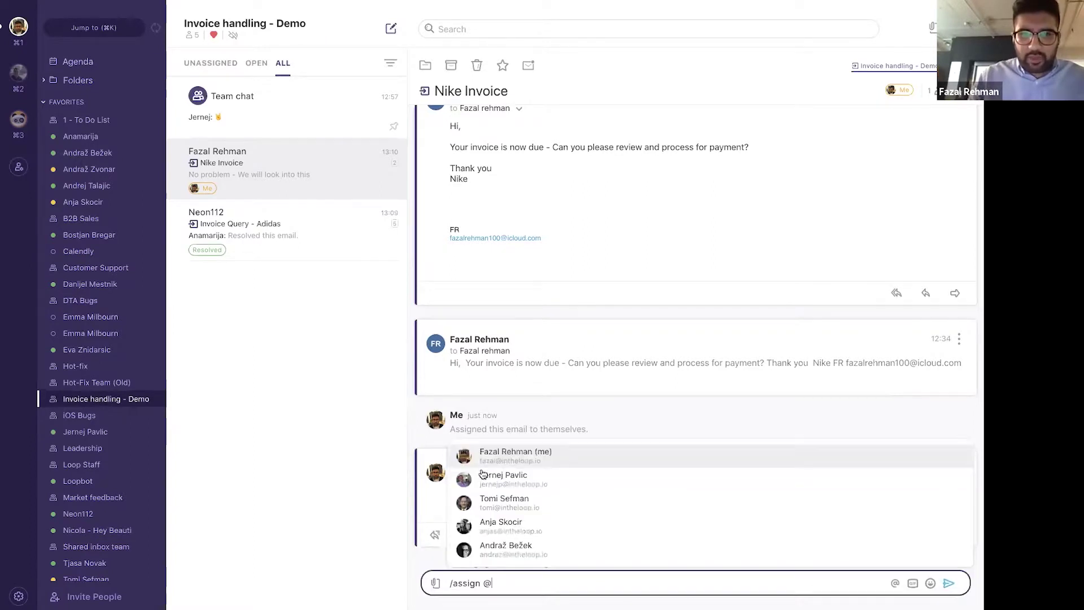
key("BackSpace")
key("BackSpace")
key("BackSpace")
key("BackSpace")
key("BackSpace")
key("BackSpace")
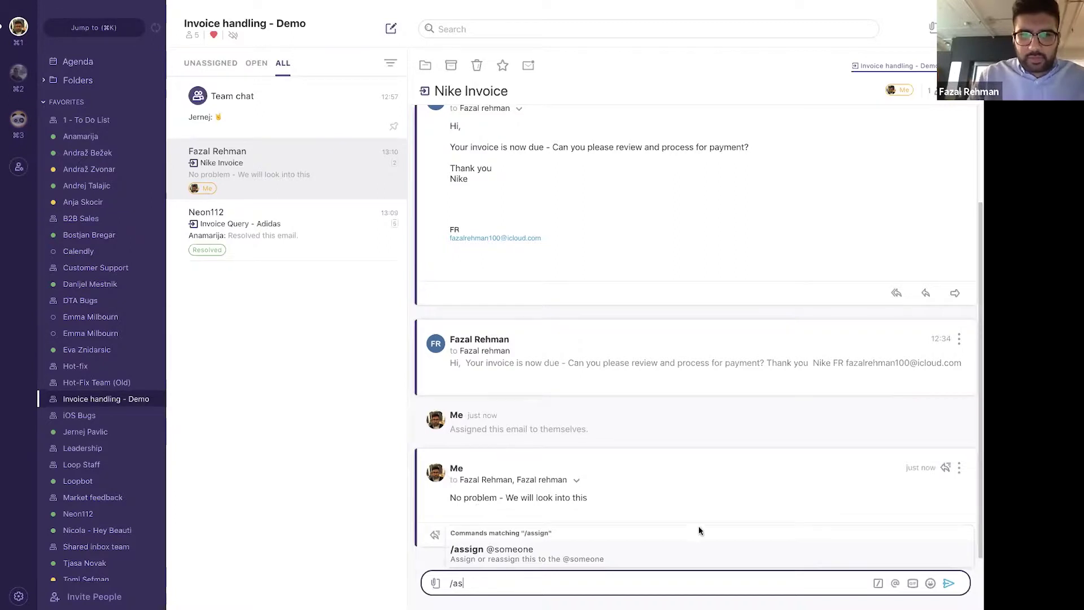
key("BackSpace")
key("BackSpace")
type("resolve")
left_click(948, 585)
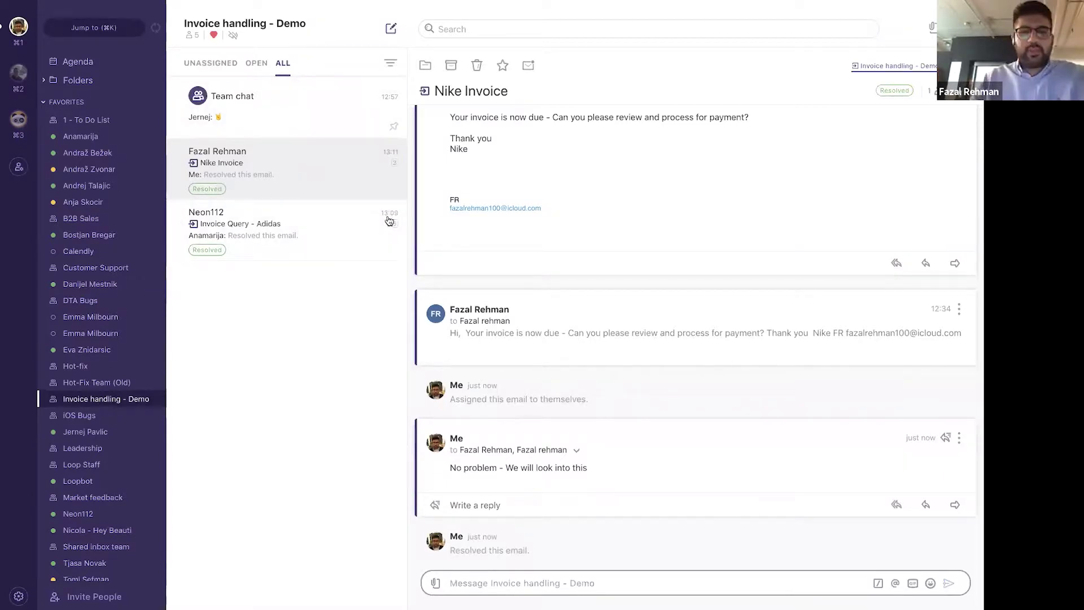
Step: Filter the inbox to Resolved conversations, clear that filter, then review the filter options again
left_click(390, 62)
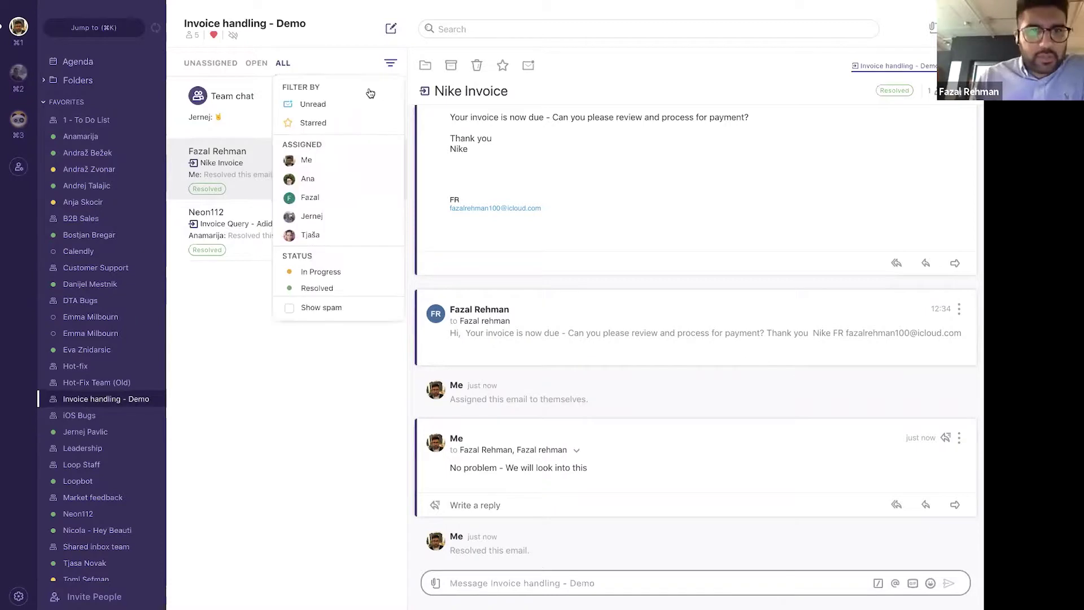
left_click(320, 290)
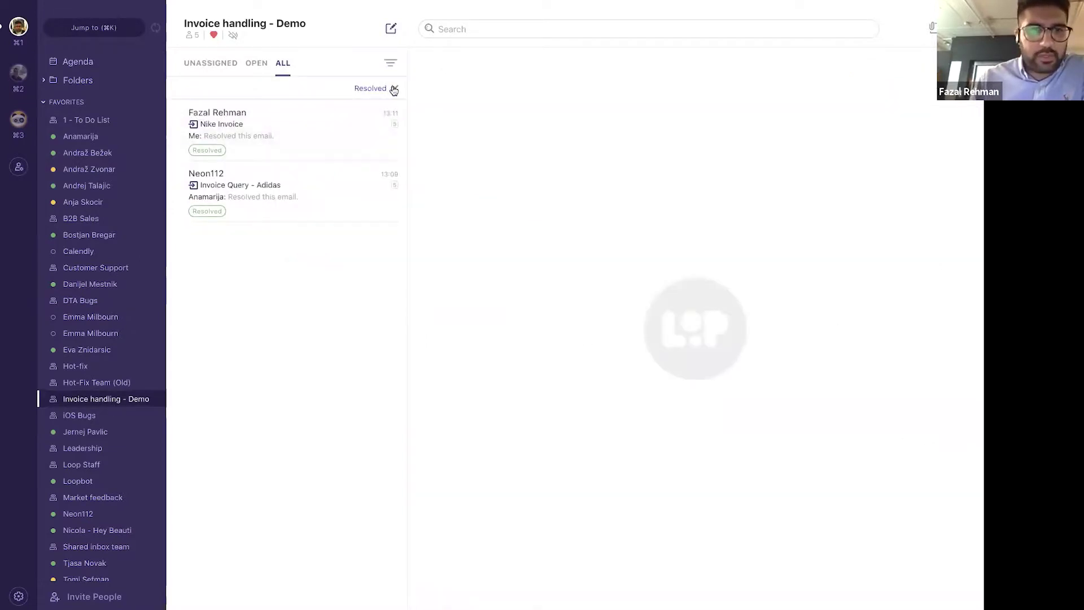
left_click(394, 89)
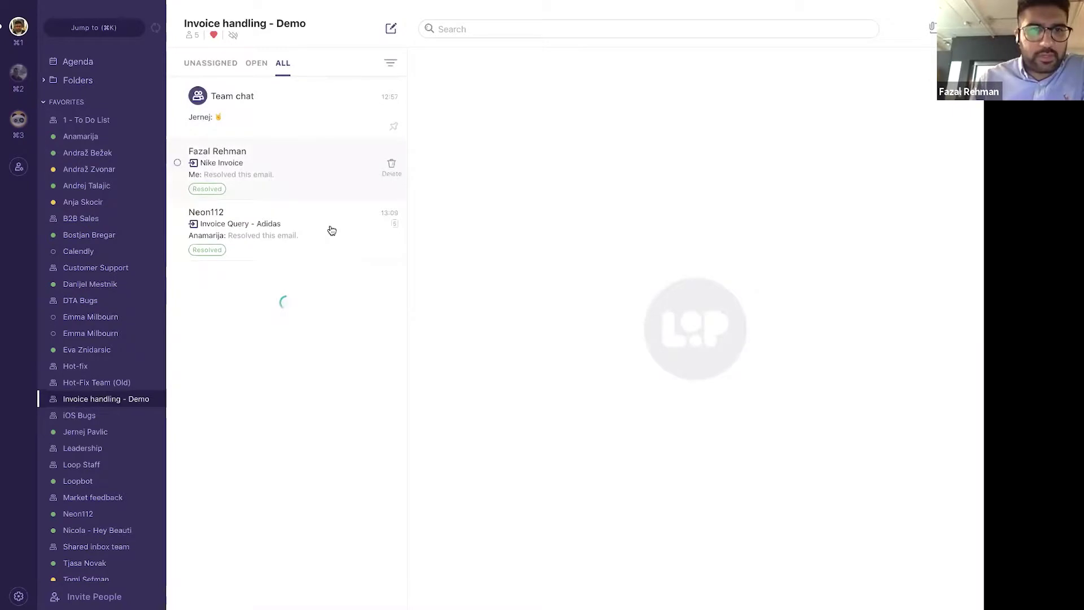
left_click(391, 64)
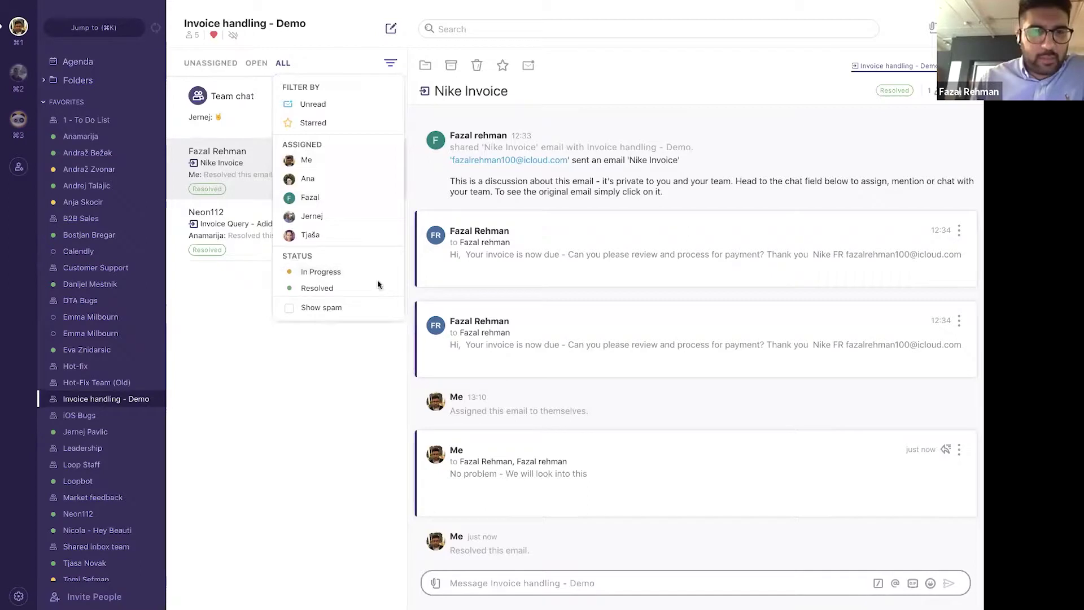
left_click(330, 412)
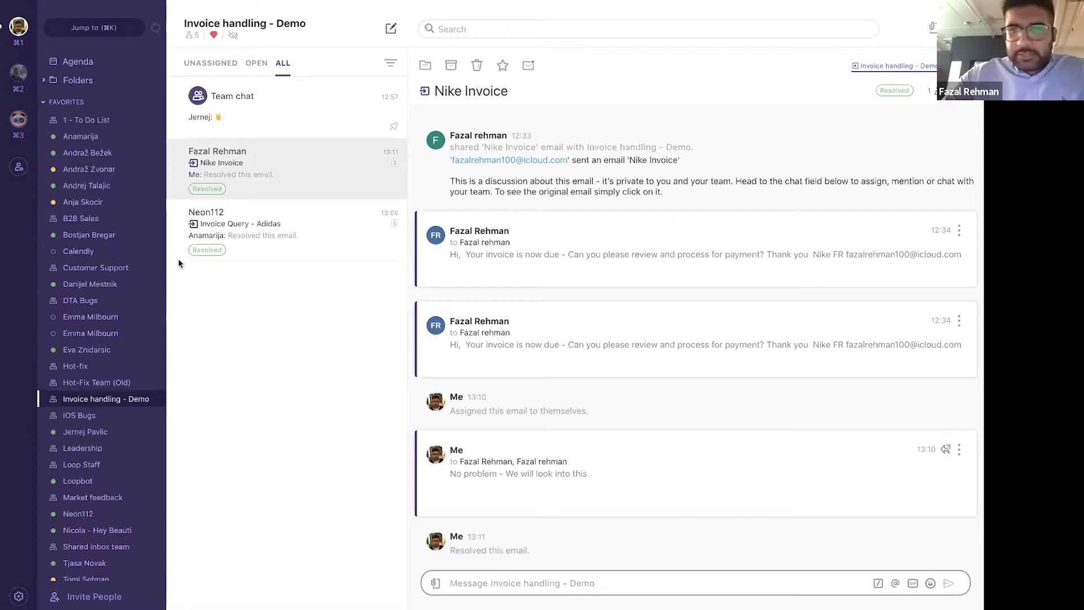
Step: Open the team info and Edit team dialog, then cancel both with Escape
left_click(192, 37)
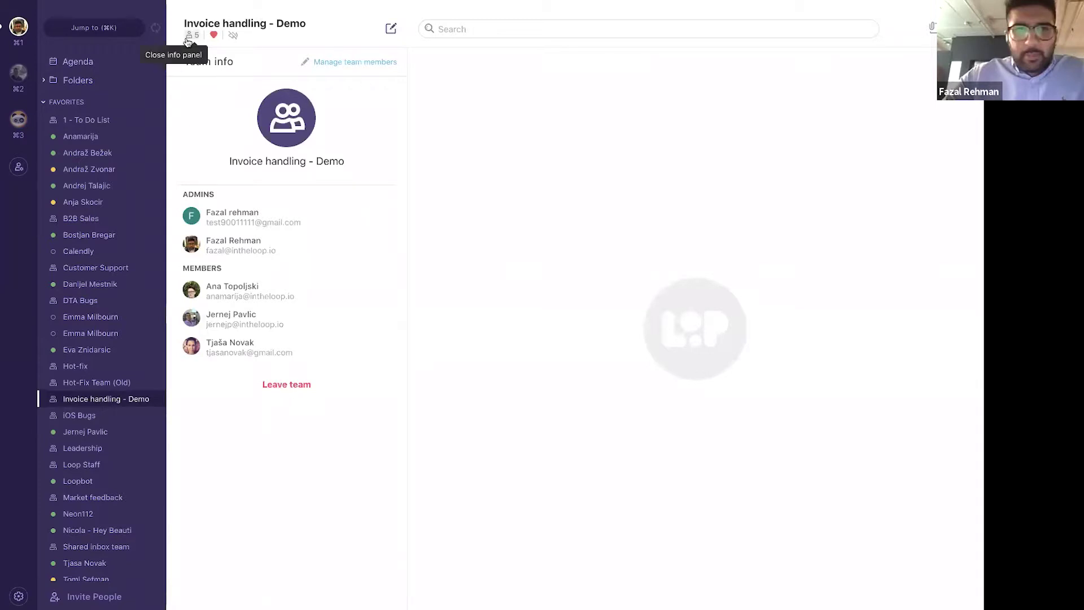
left_click(342, 63)
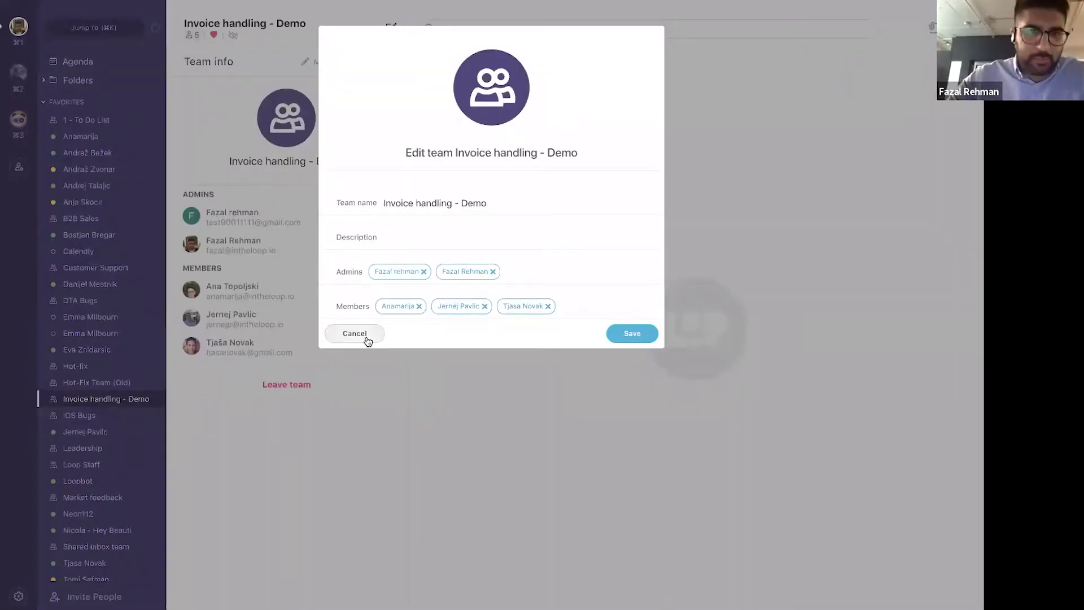
key("Escape")
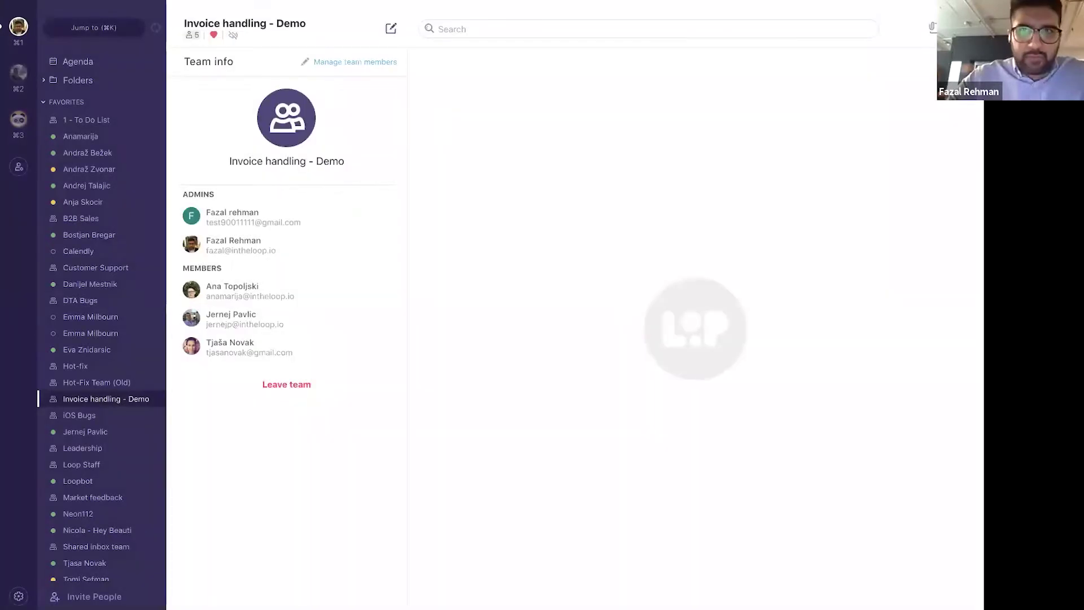
key("Escape")
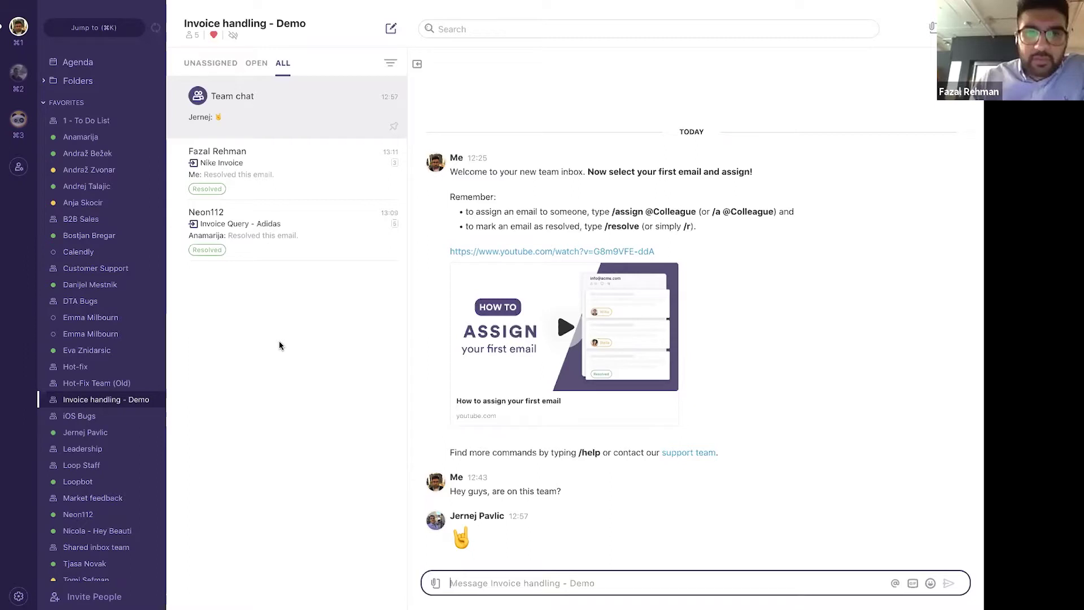
Step: Turn Show spam on and back off in the inbox filter, then reopen the filter options
left_click(390, 63)
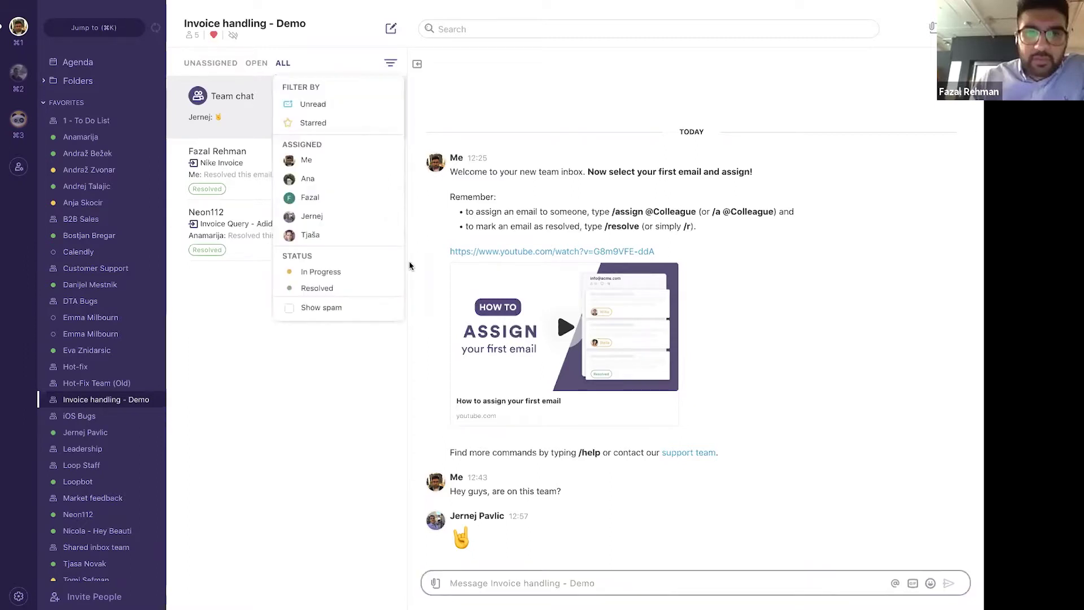
left_click(343, 179)
left_click(390, 63)
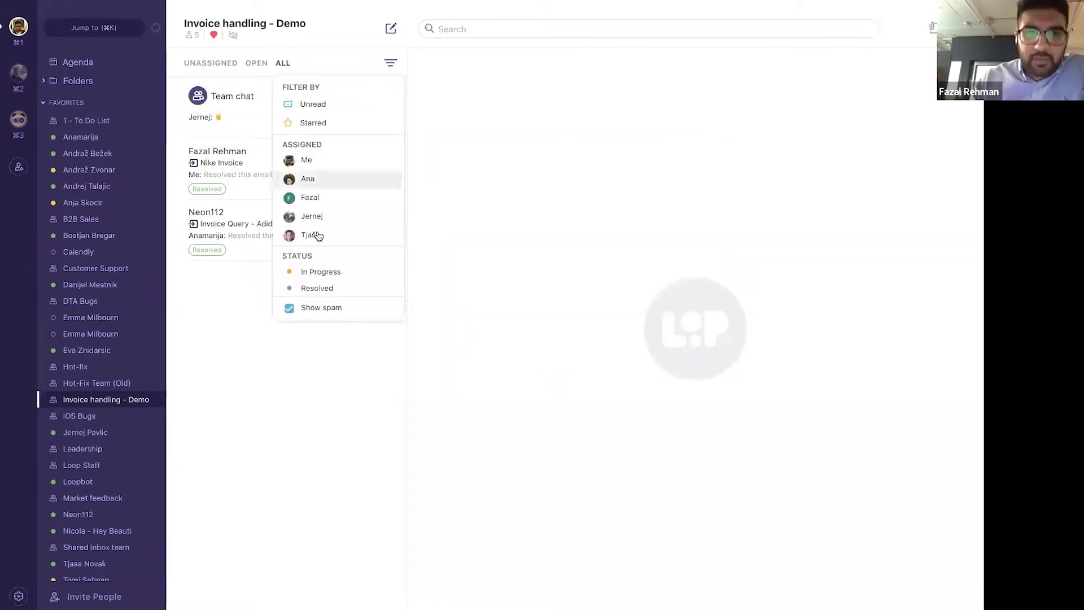
left_click(289, 308)
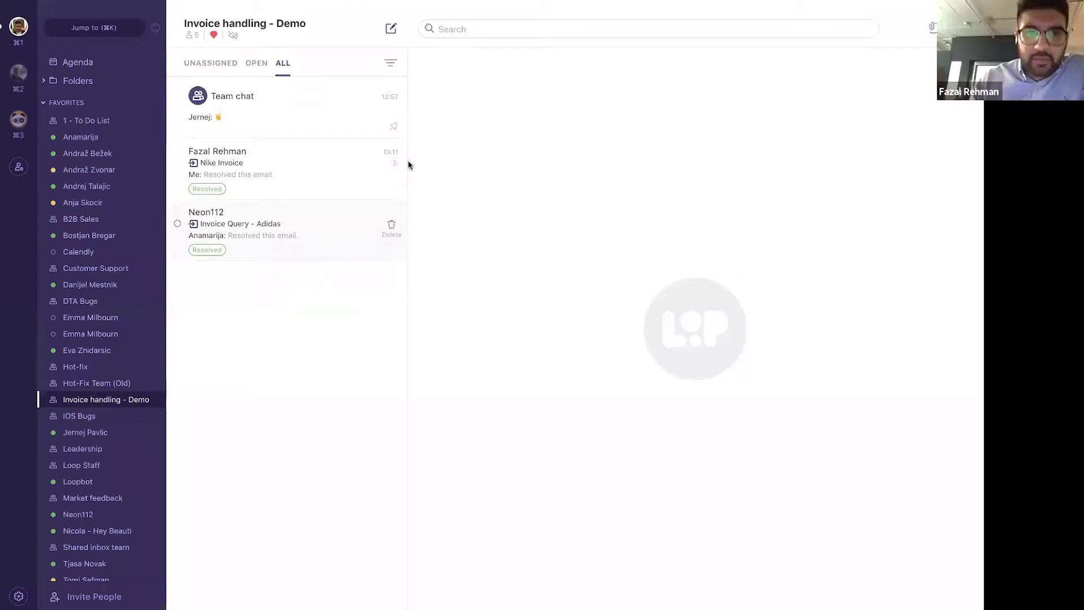
left_click(390, 63)
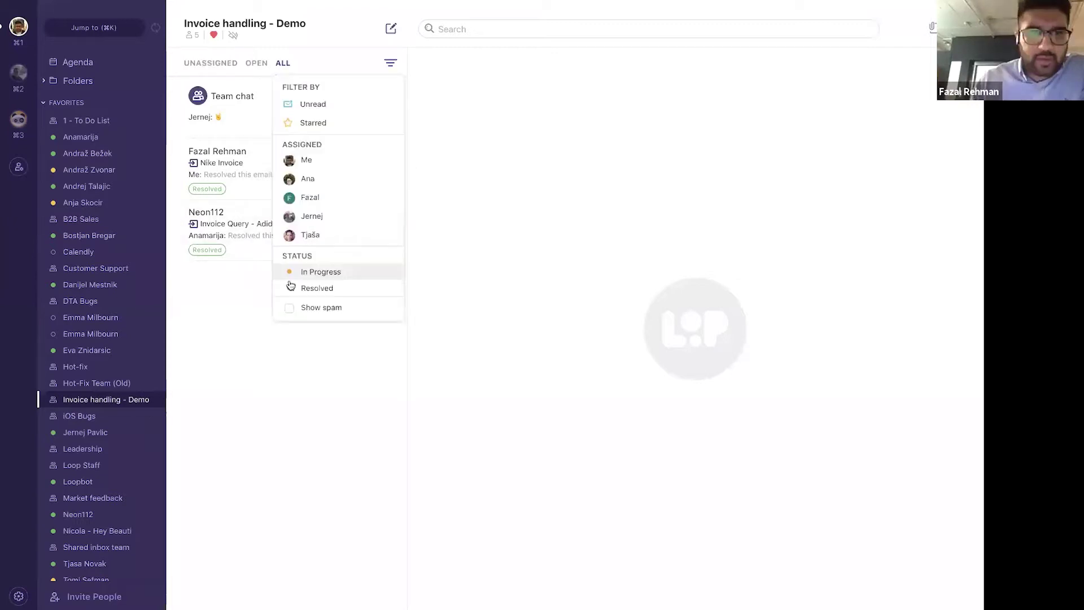
left_click(289, 307)
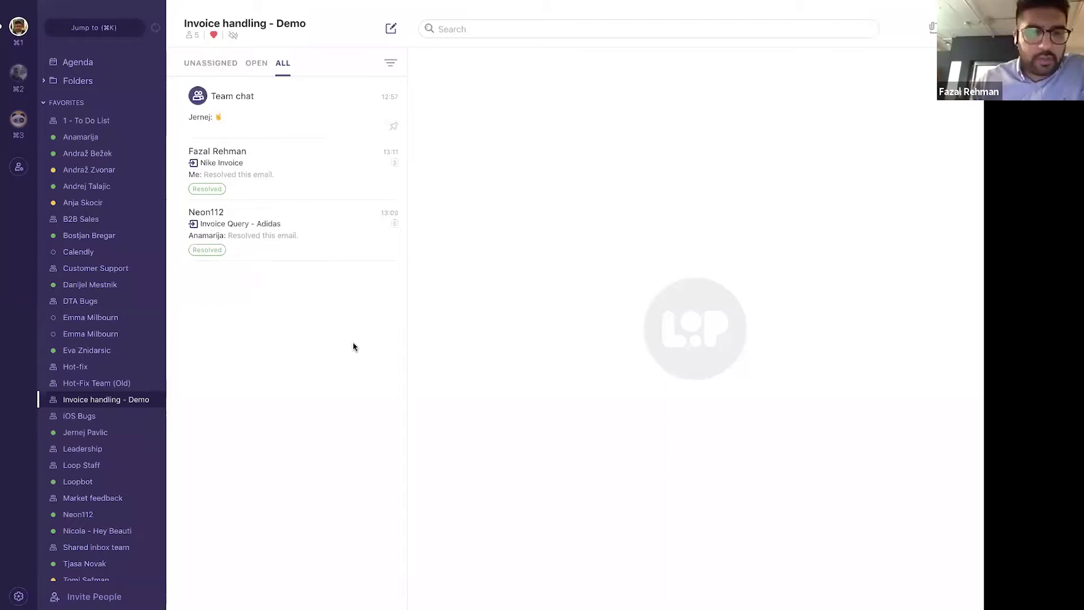
left_click(390, 62)
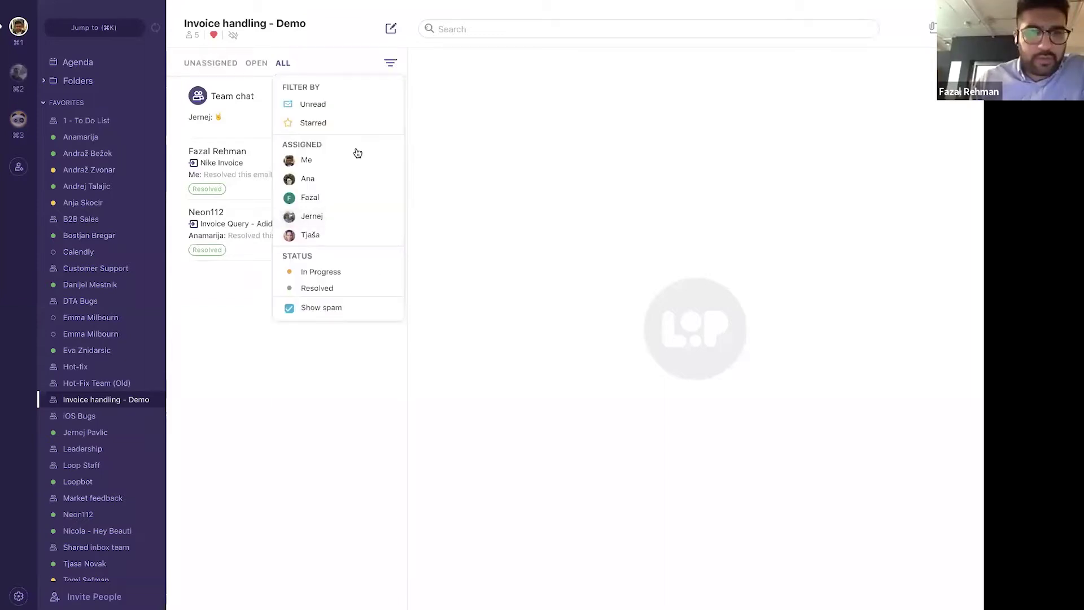
left_click(302, 392)
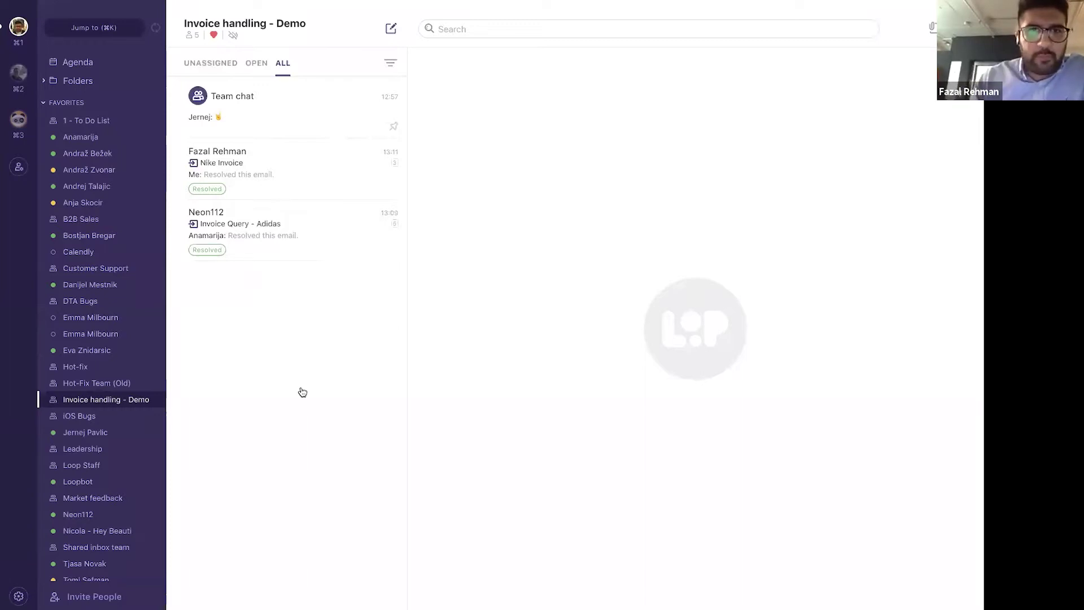
left_click(390, 62)
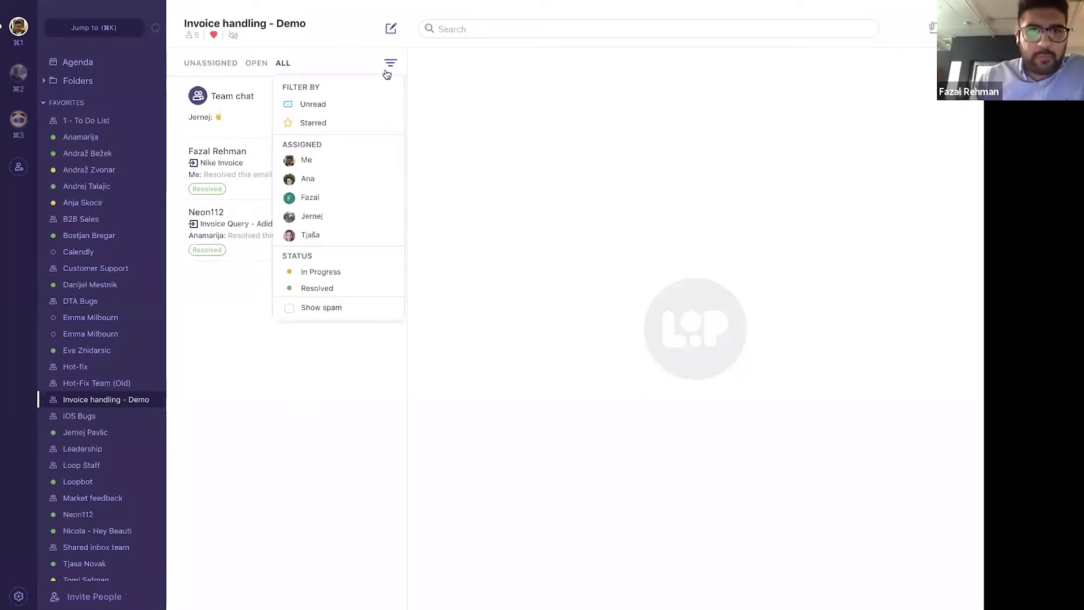
Step: Review the team's two admins and three members, then switch to the Finder desktop
left_click(188, 35)
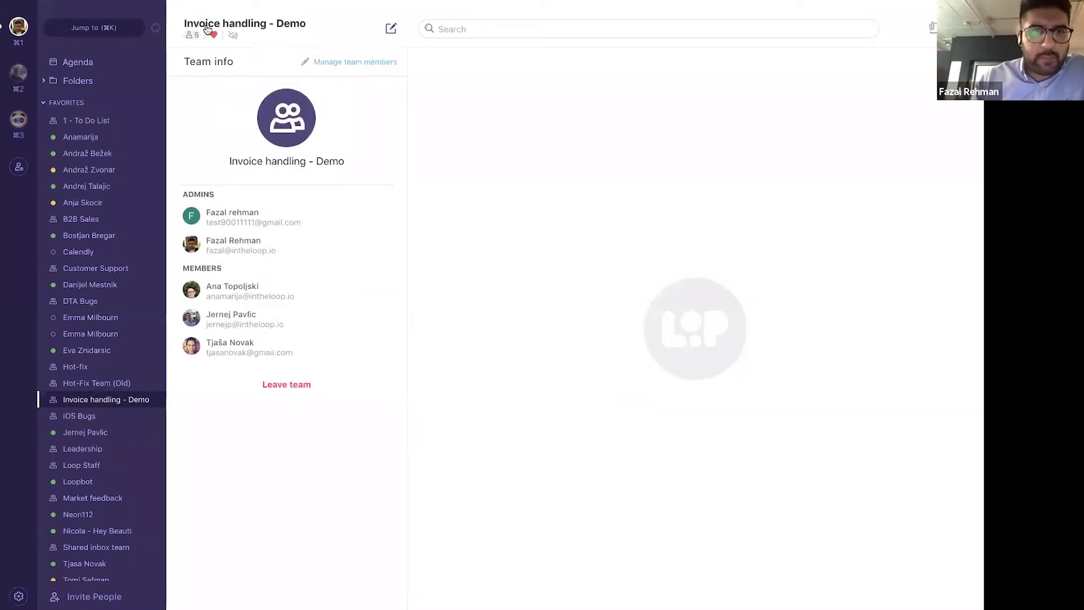
left_click(192, 36)
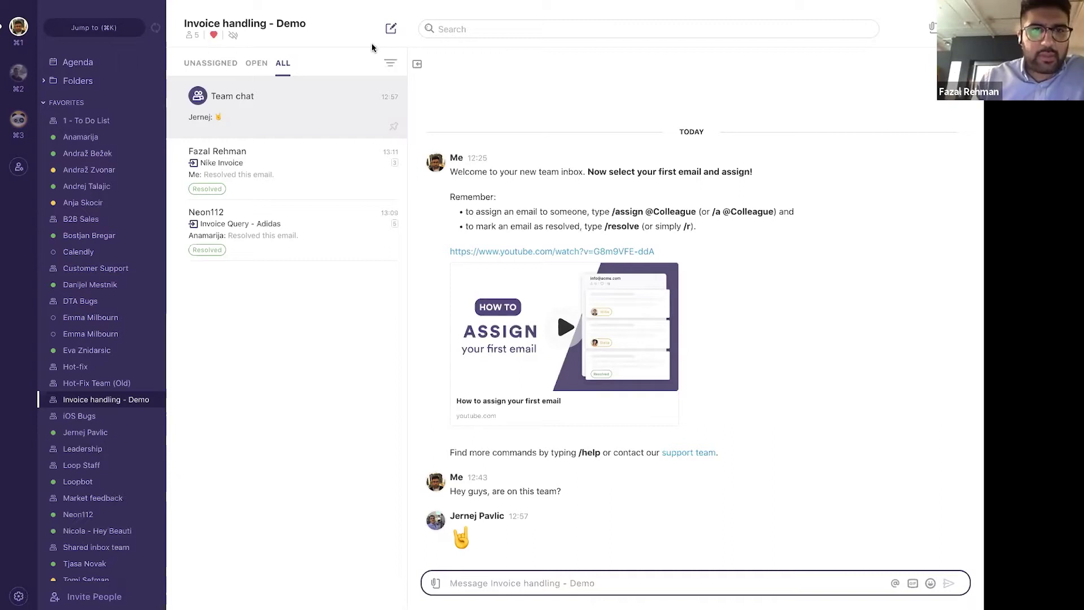
left_click(389, 64)
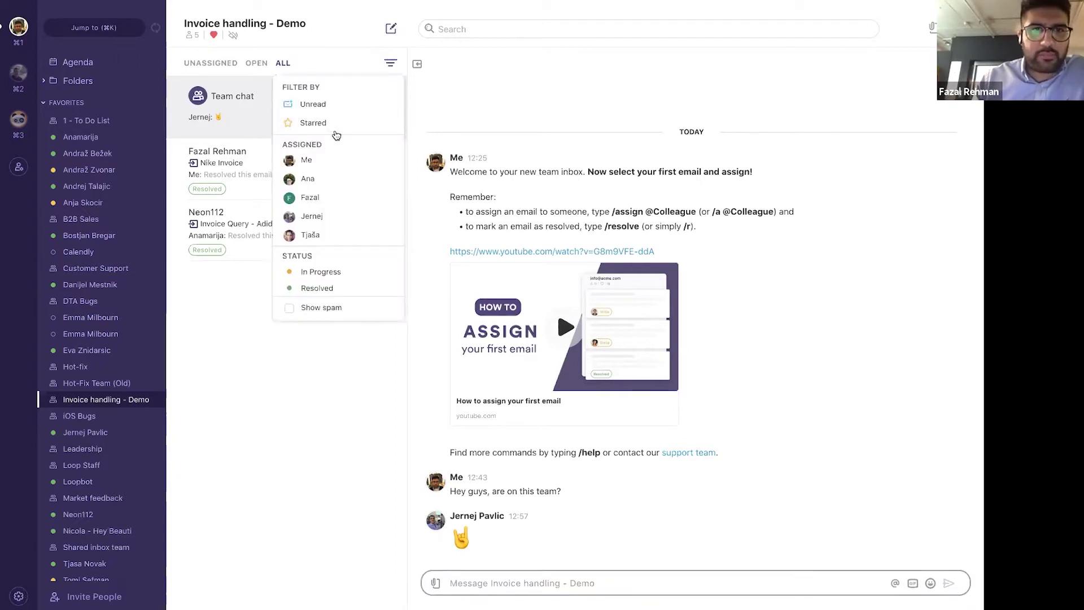
left_click(189, 35)
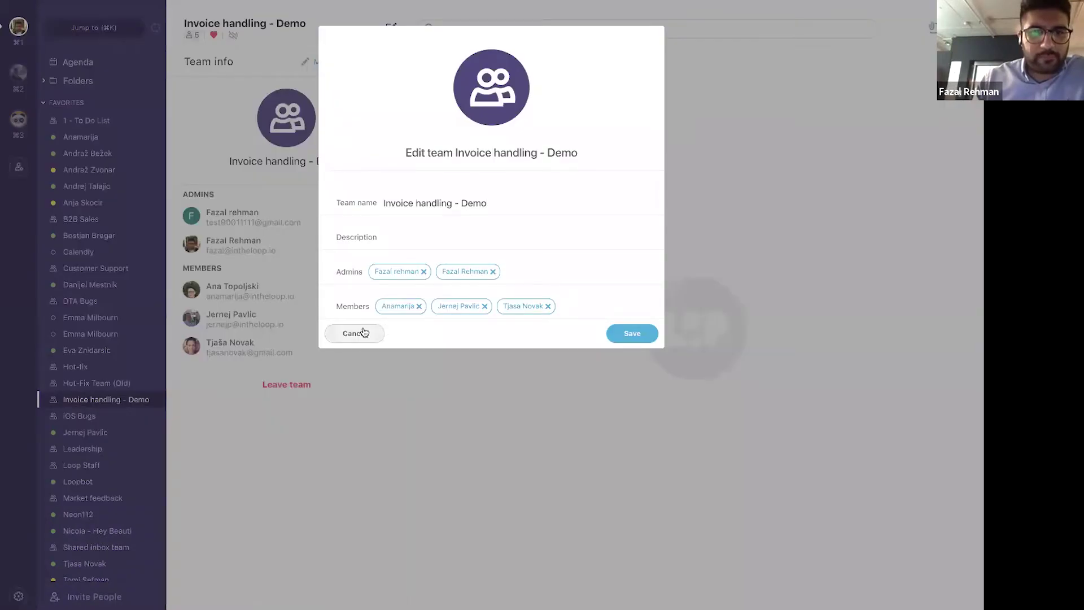
left_click(354, 332)
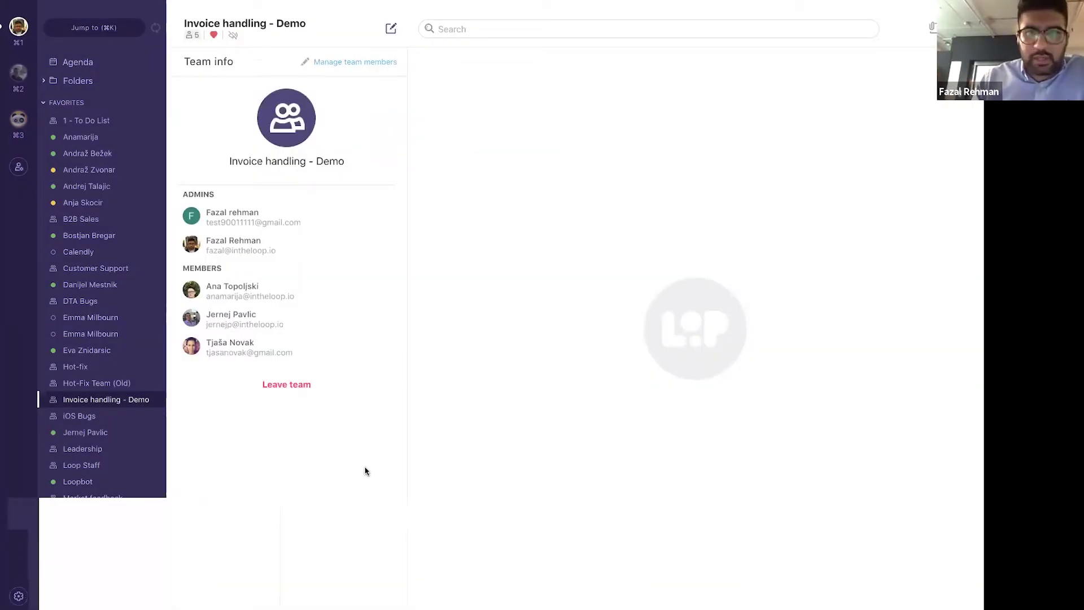
key("ctrl+Right")
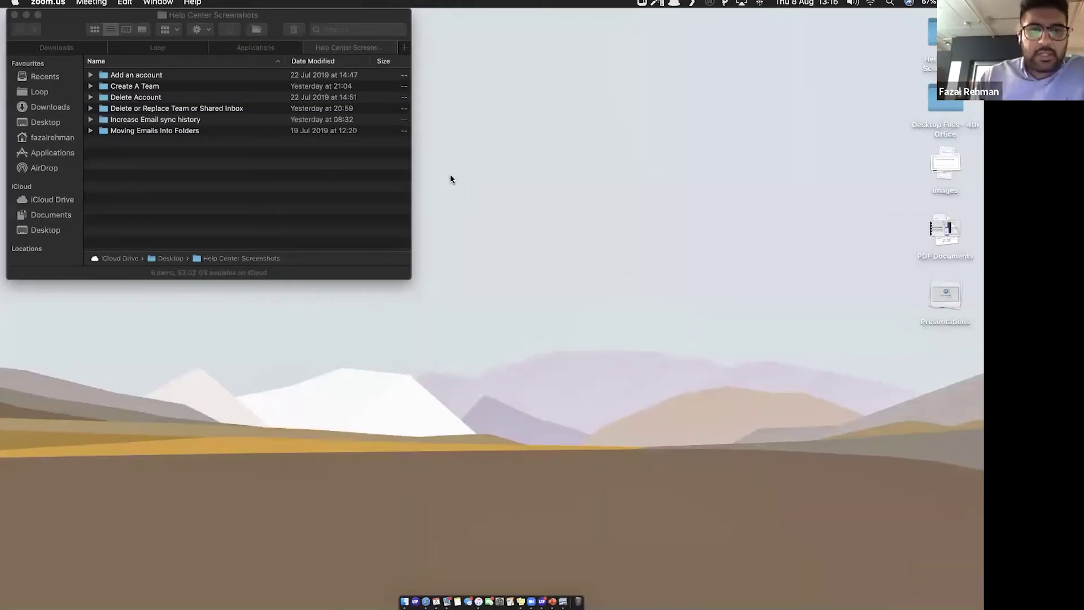
key("ctrl+Left")
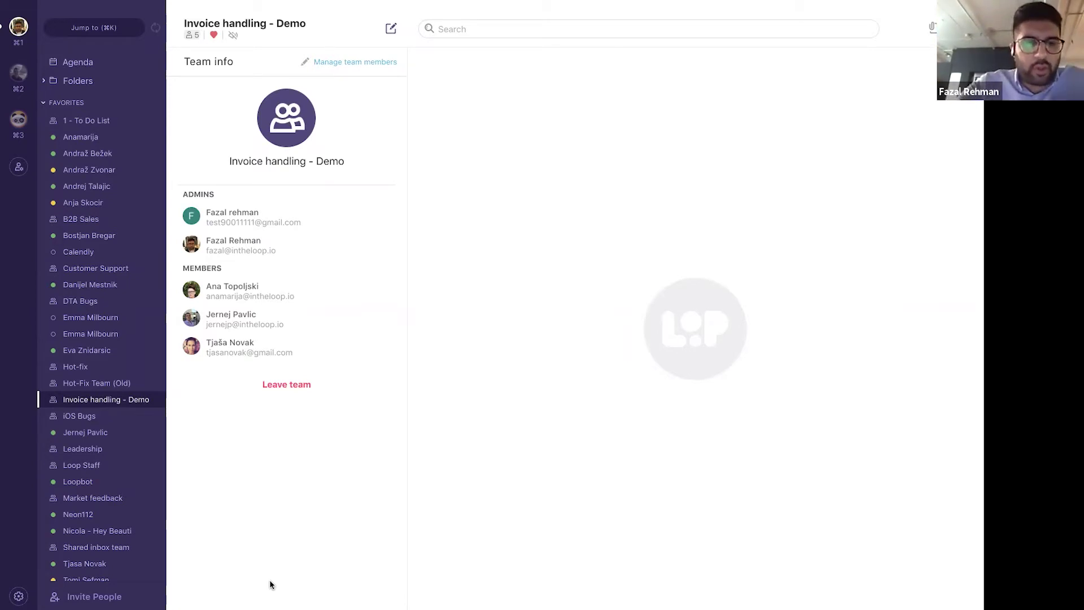
Step: Close the team info panel to show the Invoice handling - Demo team chat again
left_click(191, 35)
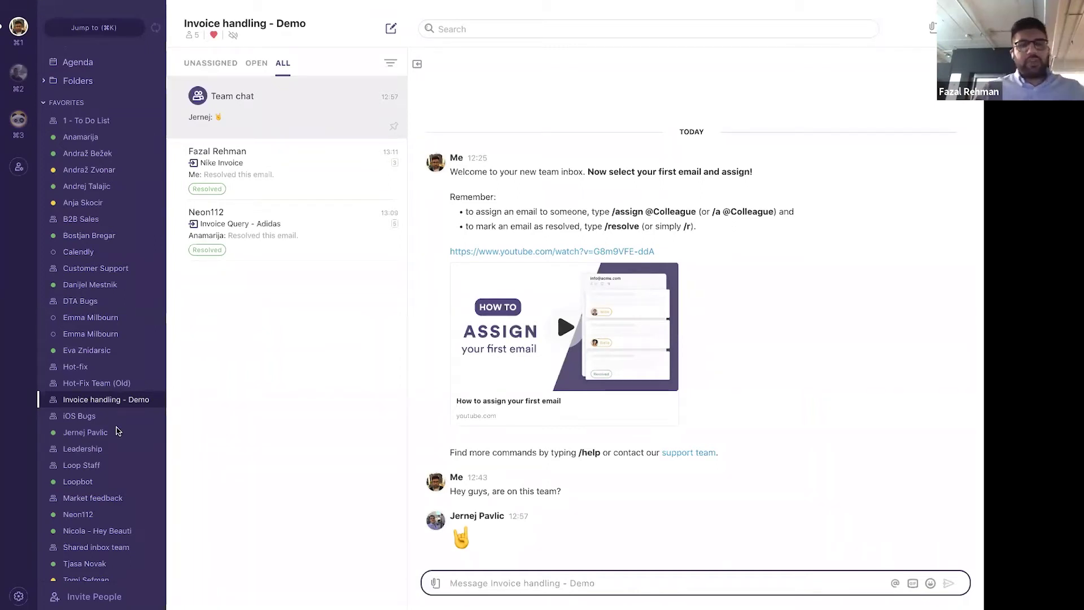
scroll(118, 430, "down", 1)
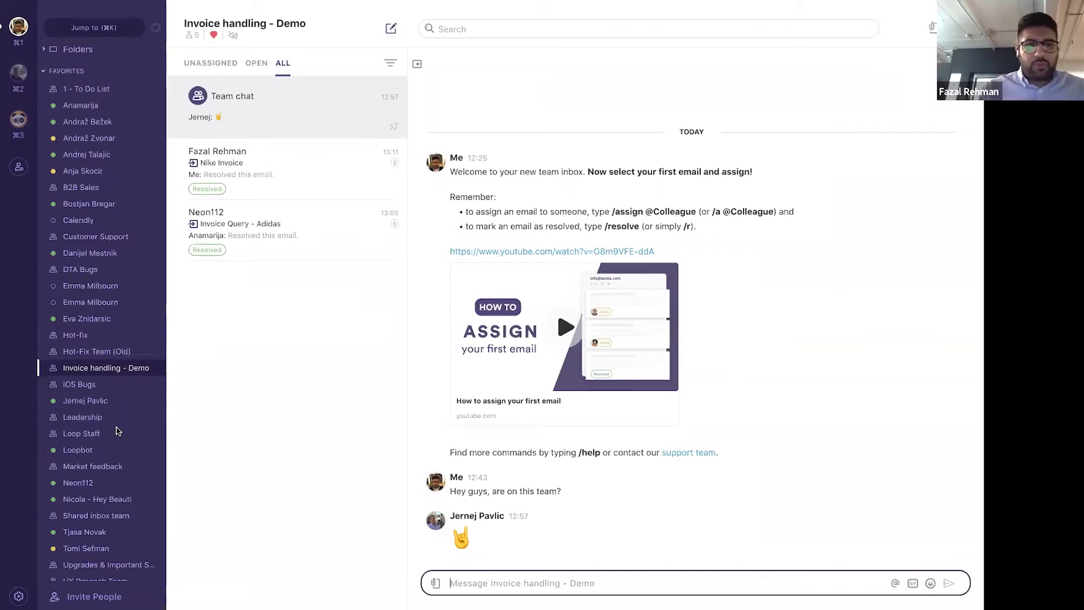
scroll(78, 457, "up", 1)
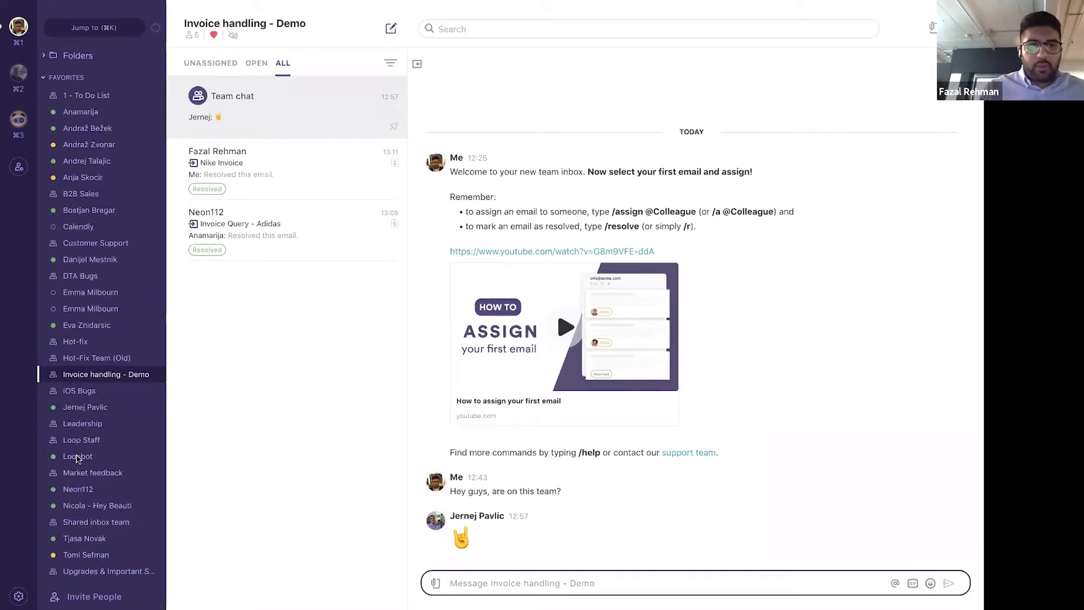